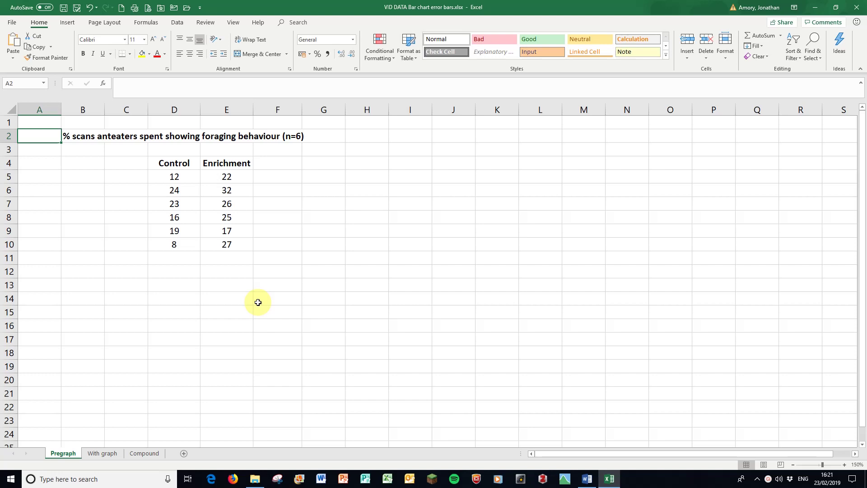
# Insert a clustered column chart of the Control and Enrichment data in D4:E10.
pyautogui.moveTo(170, 167); pyautogui.dragTo(223, 249)
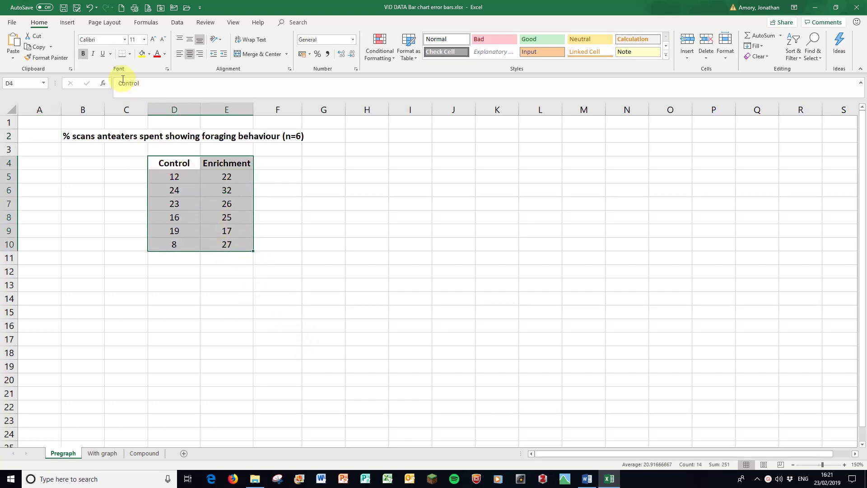
pyautogui.click(67, 22)
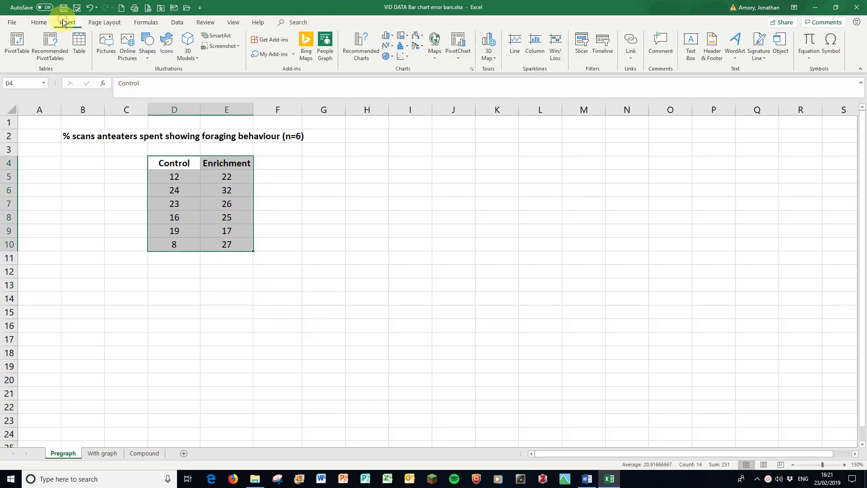
pyautogui.click(387, 40)
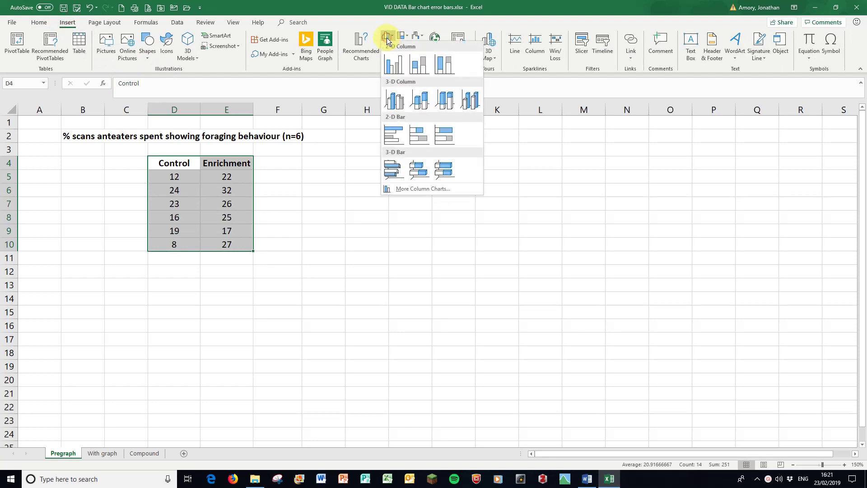
pyautogui.click(395, 67)
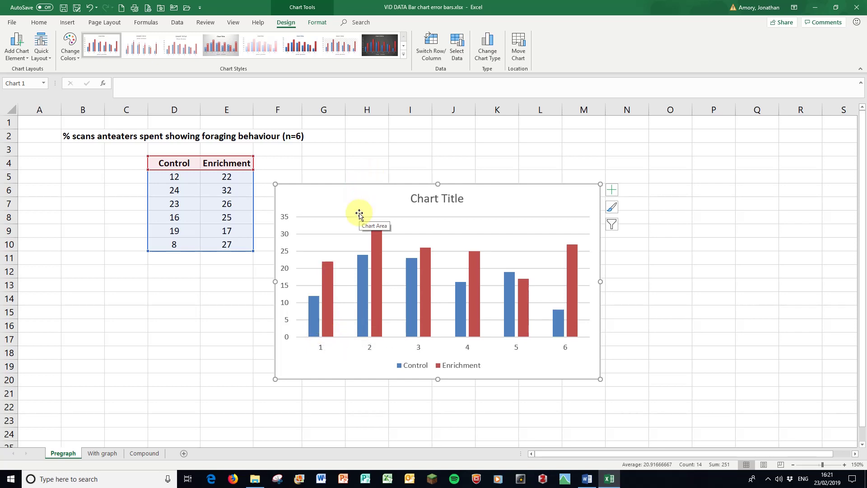
# Delete the chart and label cell C12 'Means'.
pyautogui.press('Delete')
pyautogui.click(135, 270)
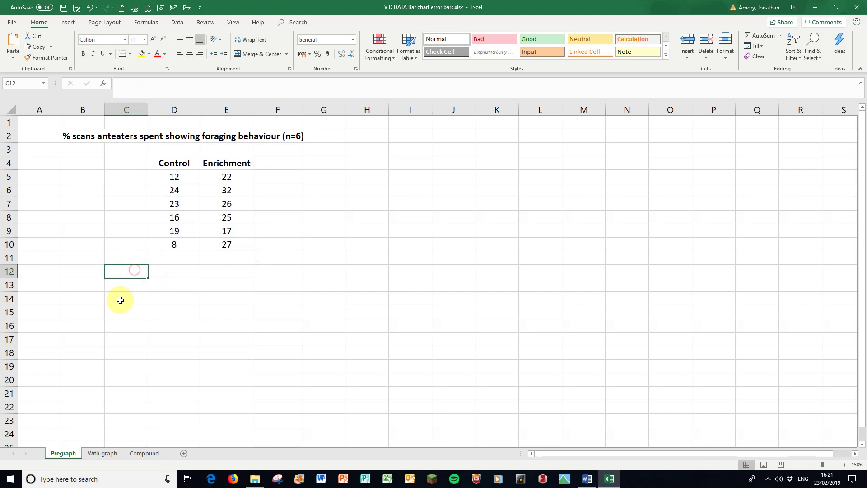
pyautogui.write('Means')
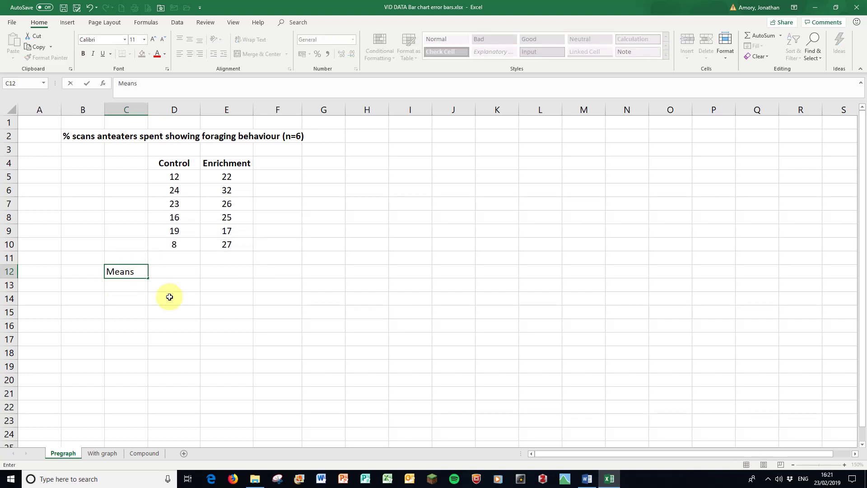
pyautogui.click(170, 297)
# Enter =average(D5:D10) in D12 to get the Control mean of 17.
pyautogui.click(175, 273)
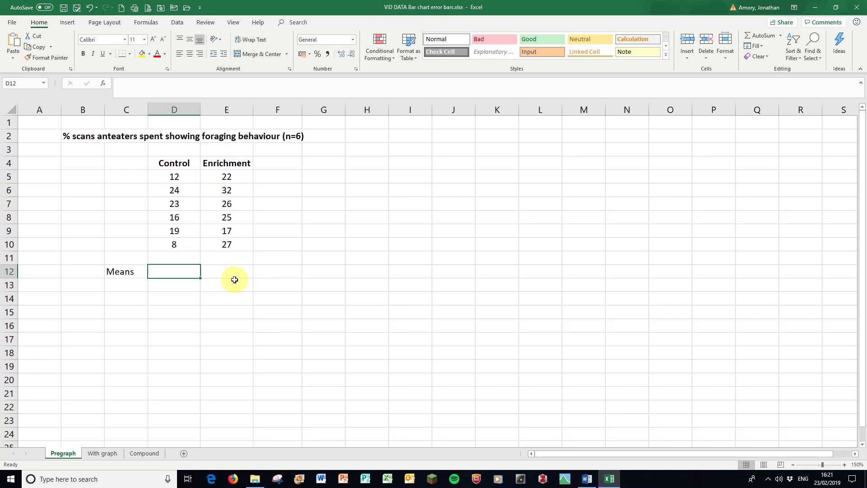
pyautogui.write('=')
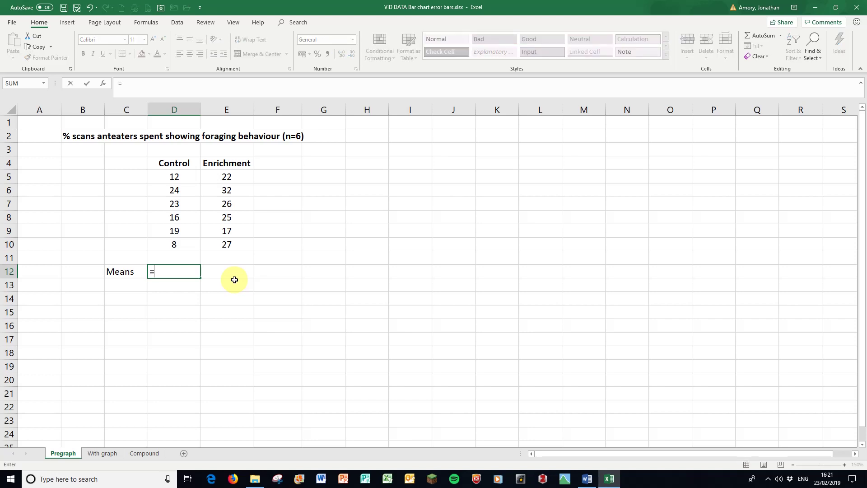
pyautogui.write('average')
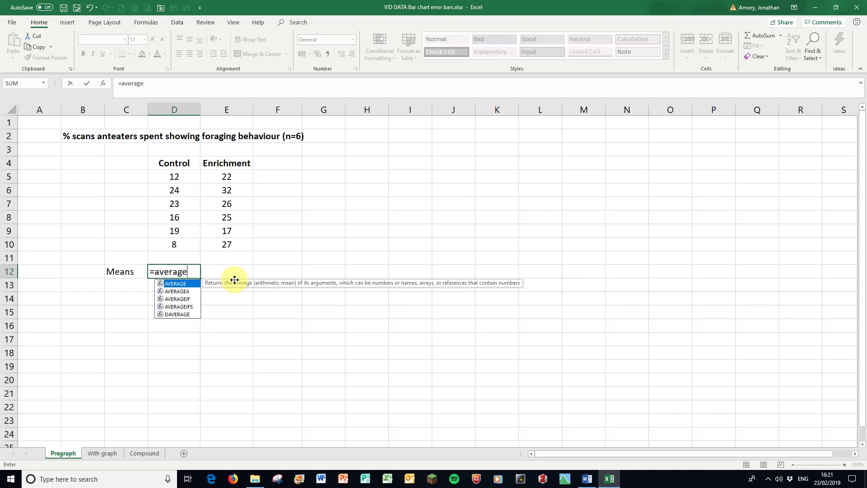
pyautogui.moveTo(183, 177); pyautogui.dragTo(197, 249)
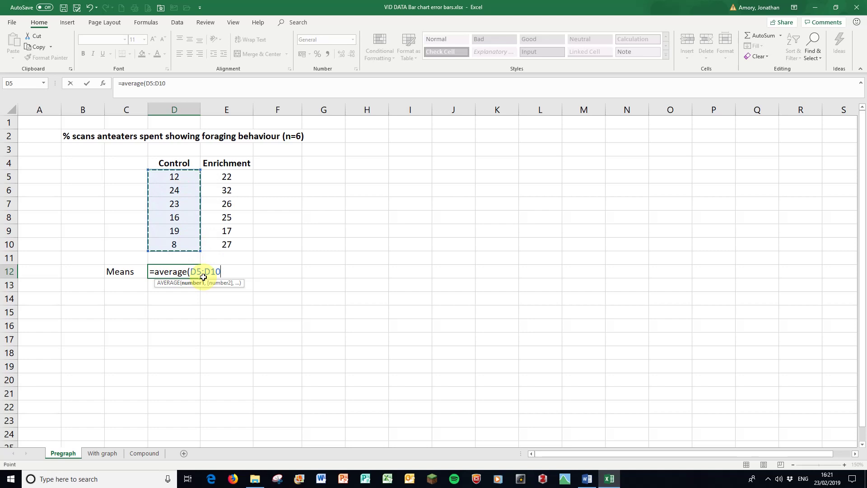
pyautogui.write(')')
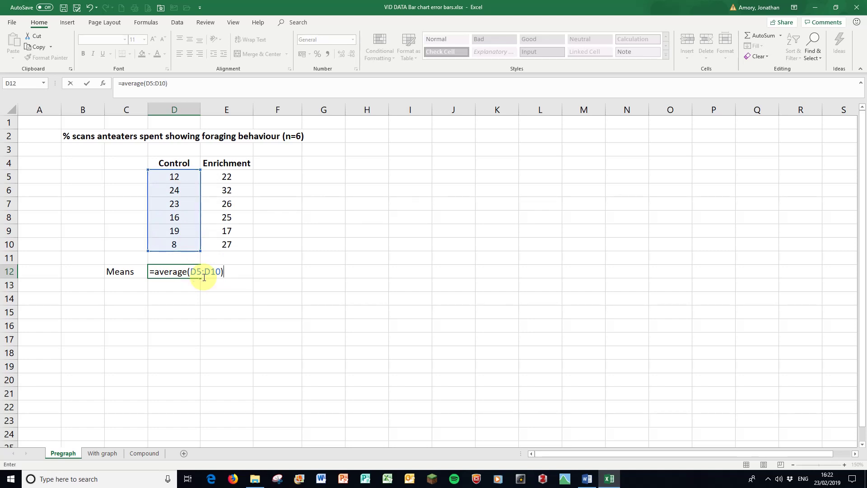
pyautogui.press('Return')
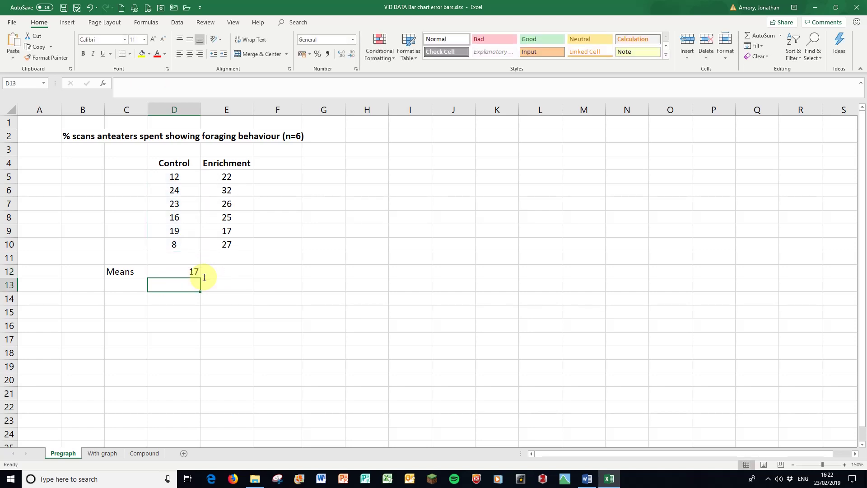
# Label C13 'Stdev' and enter =stdev(D5:D10) in D13, giving 6.2609903.
pyautogui.click(118, 286)
pyautogui.write('St')
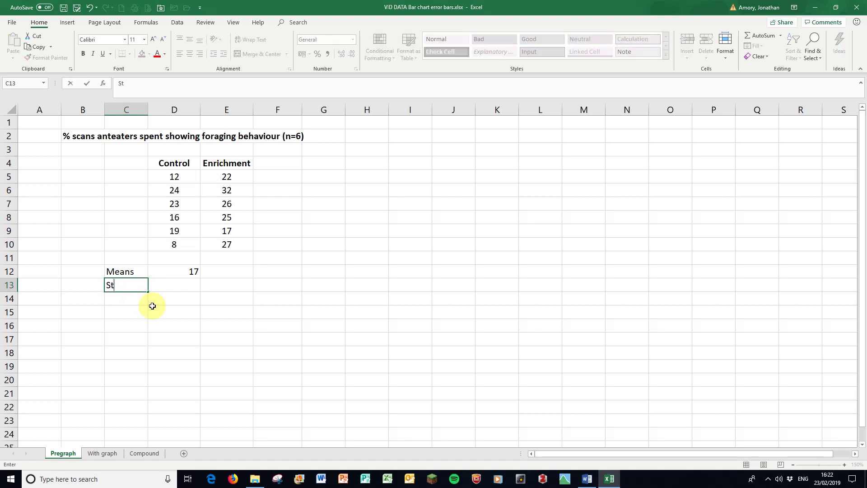
pyautogui.write('dev')
pyautogui.click(171, 283)
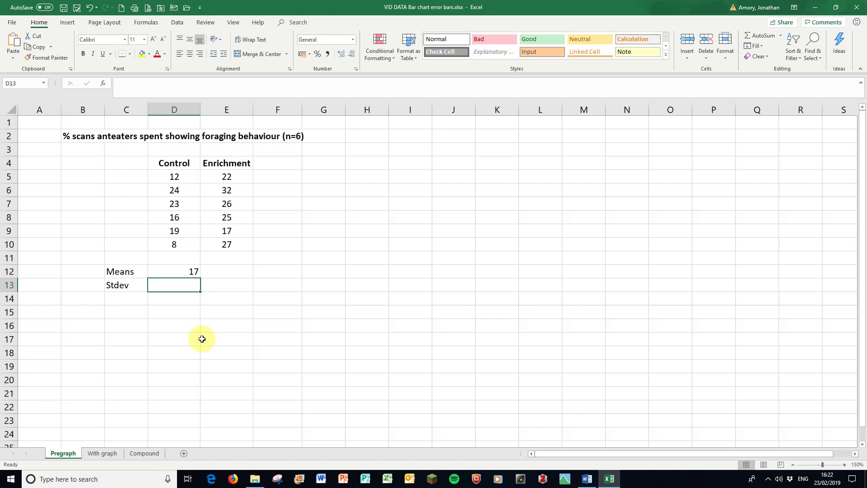
pyautogui.write('=st')
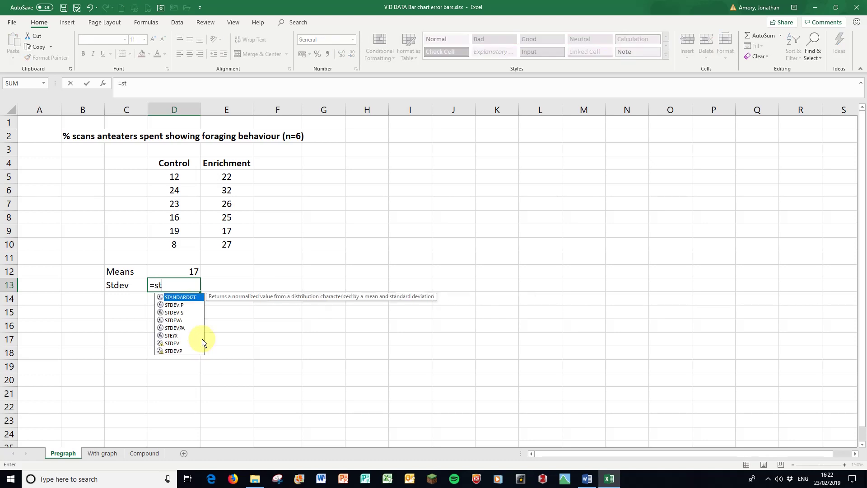
pyautogui.write('dev(')
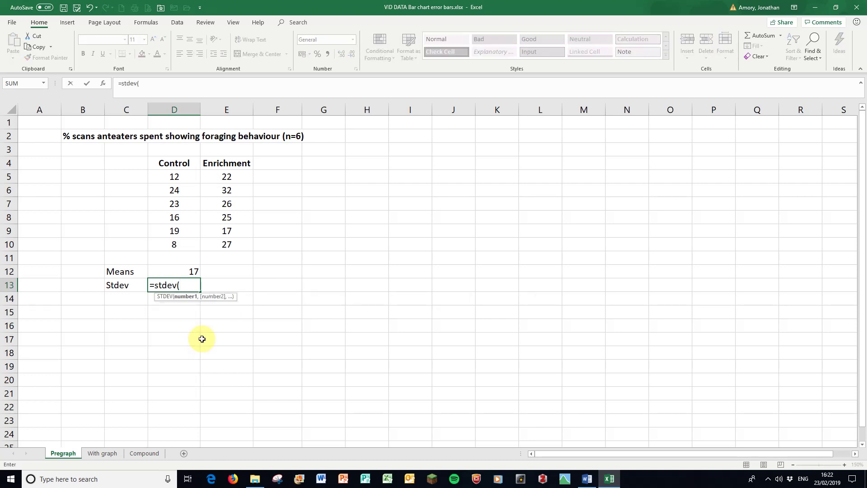
pyautogui.moveTo(175, 177); pyautogui.dragTo(187, 244)
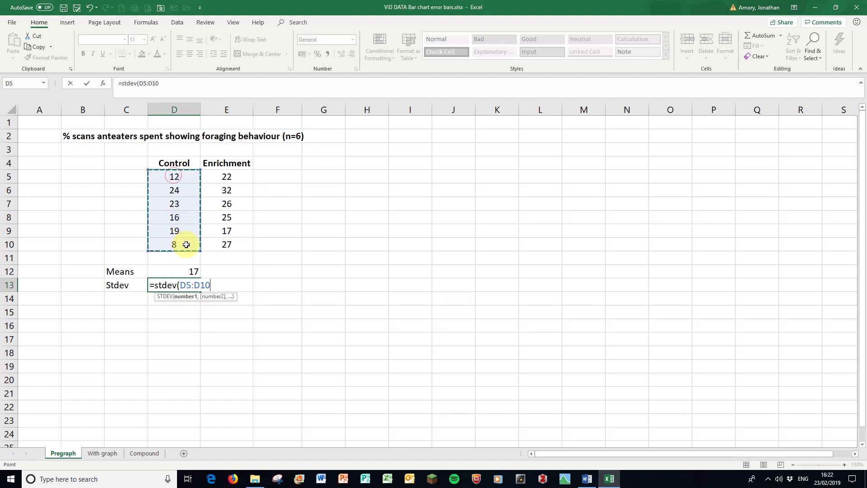
pyautogui.write(')')
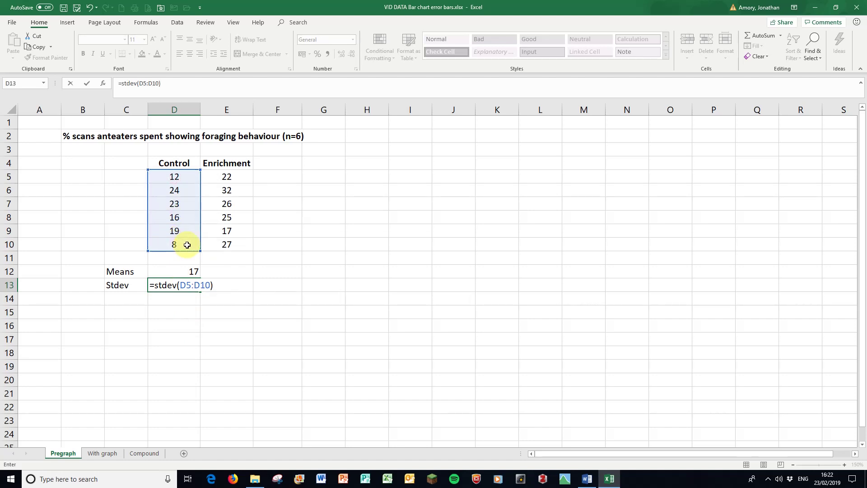
pyautogui.press('Return')
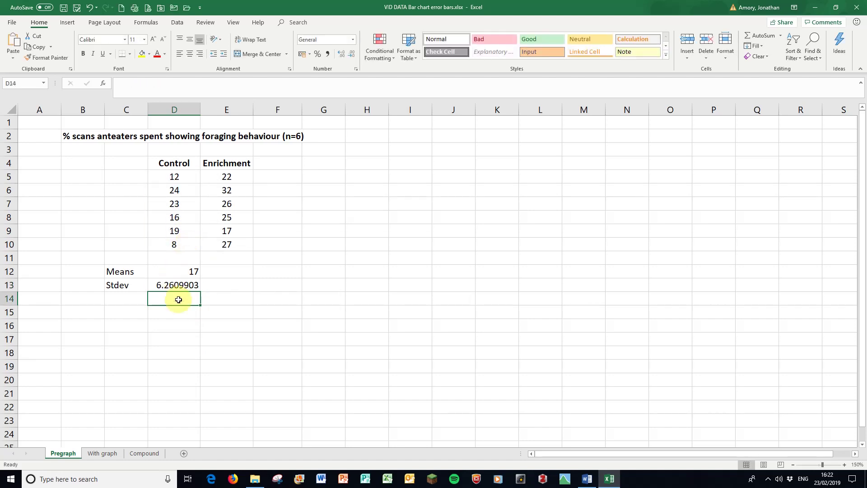
pyautogui.click(167, 284)
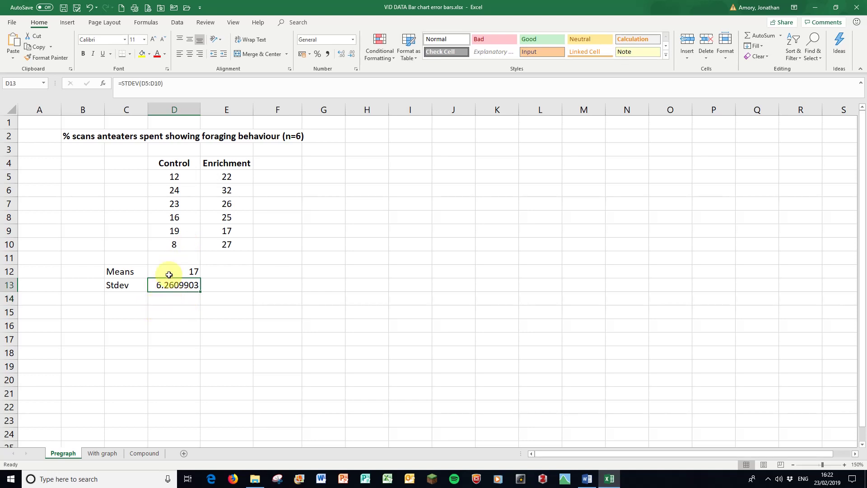
# Reduce the mean and SD in D12:D13 to one decimal place.
pyautogui.moveTo(167, 272); pyautogui.dragTo(168, 285)
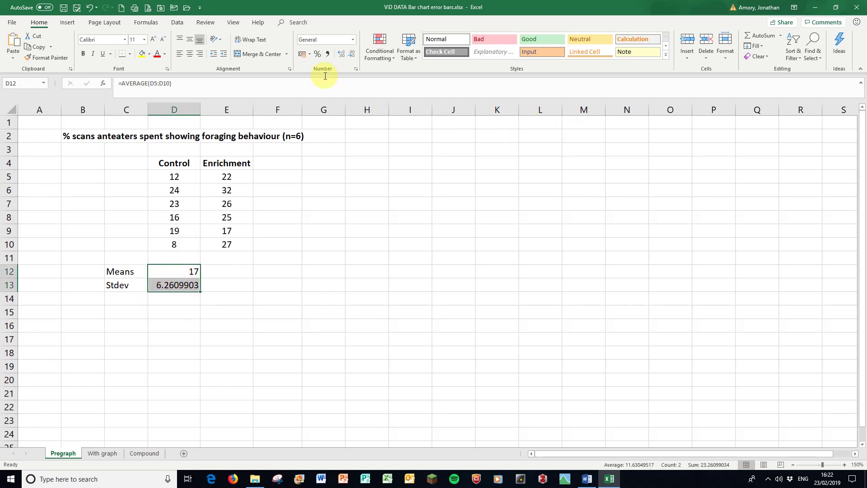
pyautogui.click(351, 58)
pyautogui.click(351, 57)
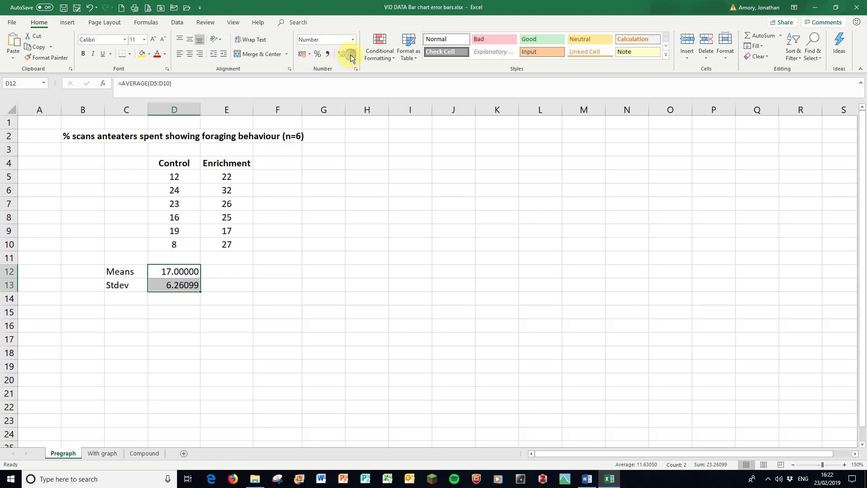
pyautogui.click(351, 57)
pyautogui.click(351, 57)
pyautogui.click(351, 57)
pyautogui.click(351, 57)
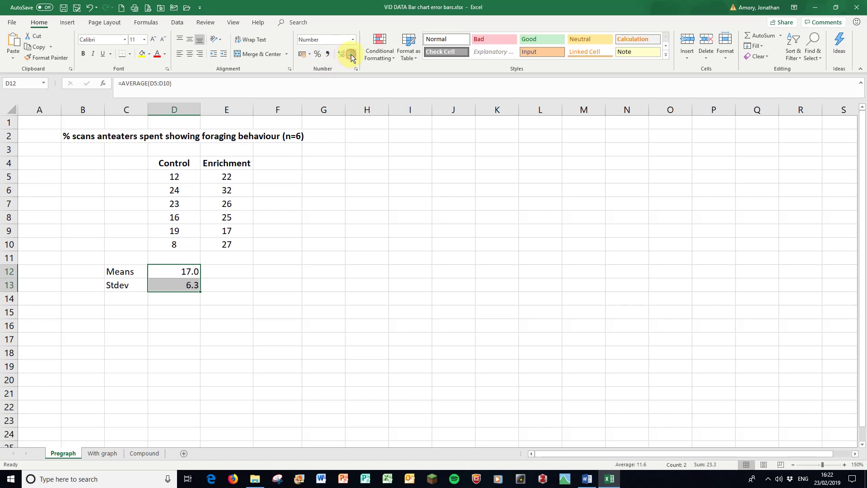
pyautogui.click(329, 336)
# Fill the mean and SD formulas across to column E, giving 24.8 and 5.0.
pyautogui.moveTo(188, 270); pyautogui.dragTo(193, 285)
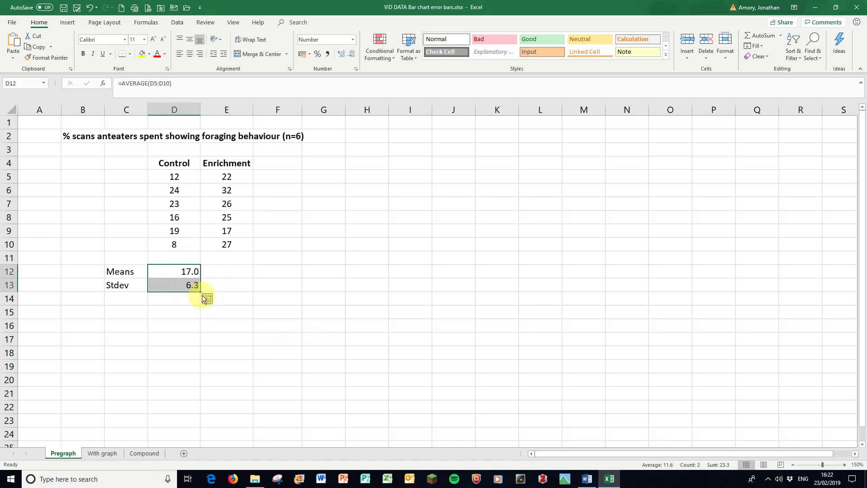
pyautogui.moveTo(202, 292); pyautogui.dragTo(233, 299)
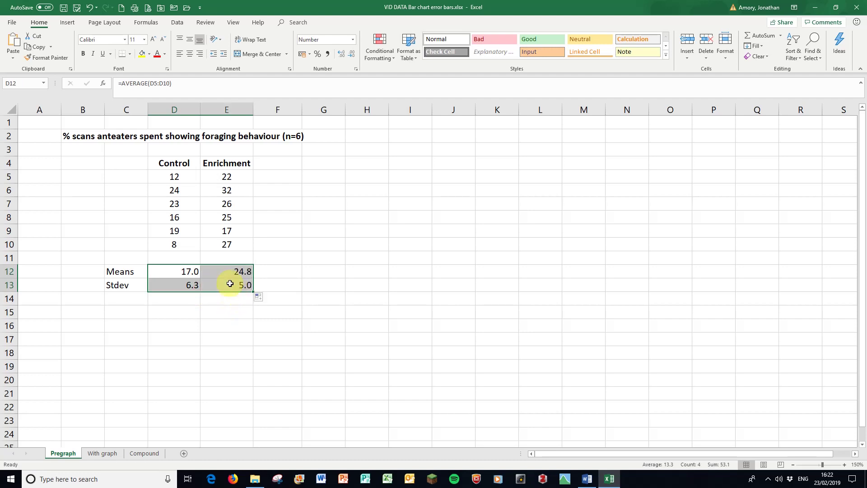
pyautogui.click(215, 311)
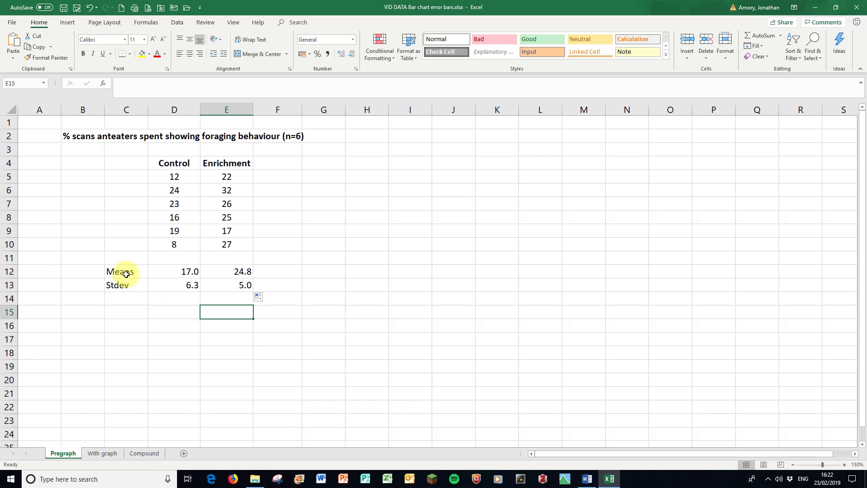
# Copy the Control/Enrichment headers to I4 and the Means row to H5 as values.
pyautogui.moveTo(175, 160); pyautogui.dragTo(227, 159)
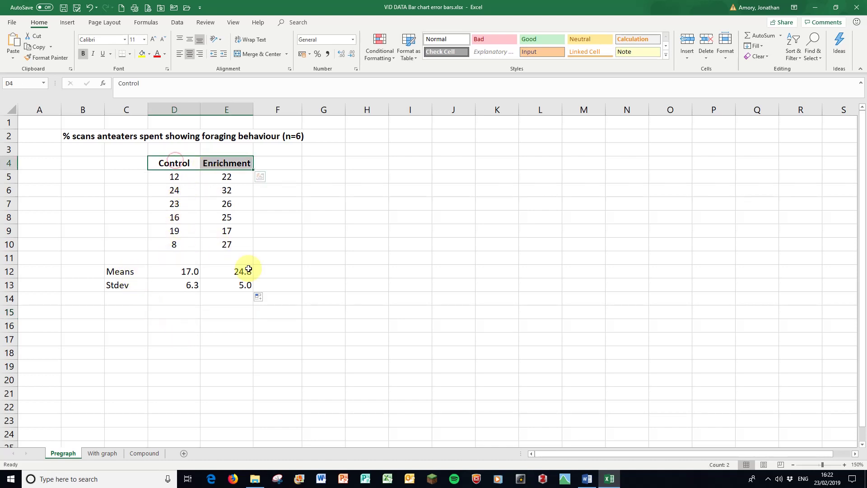
pyautogui.hotkey('ctrl', 'c')
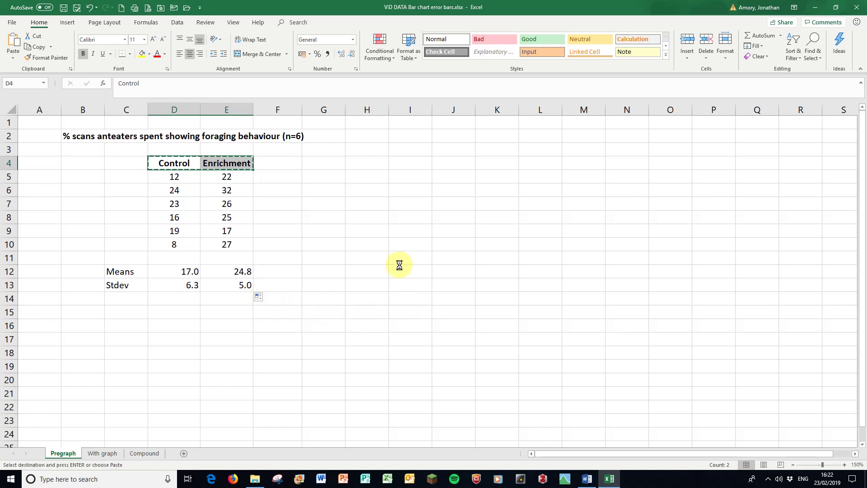
pyautogui.click(419, 165)
pyautogui.hotkey('ctrl', 'v')
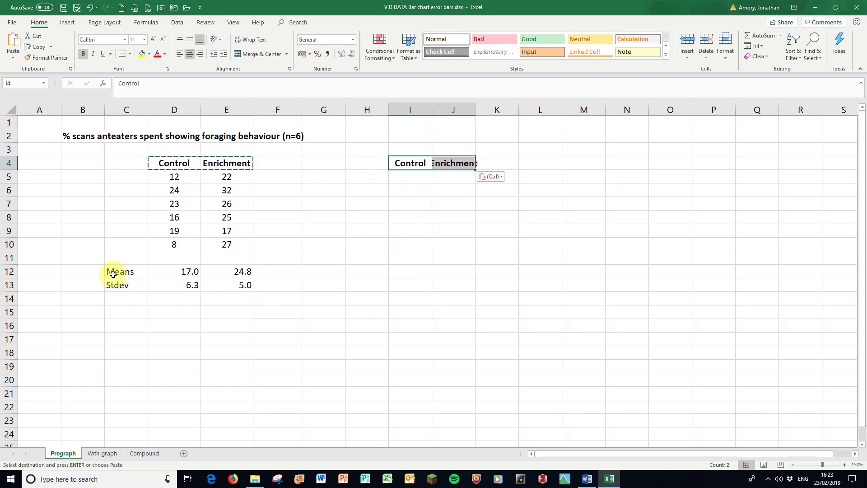
pyautogui.moveTo(113, 274); pyautogui.dragTo(229, 276)
pyautogui.hotkey('ctrl', 'c')
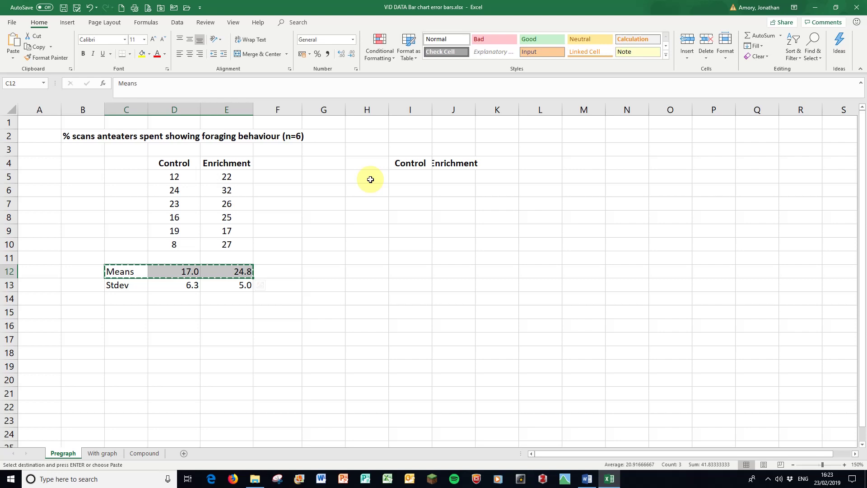
pyautogui.click(370, 180)
pyautogui.hotkey('ctrl', 'v')
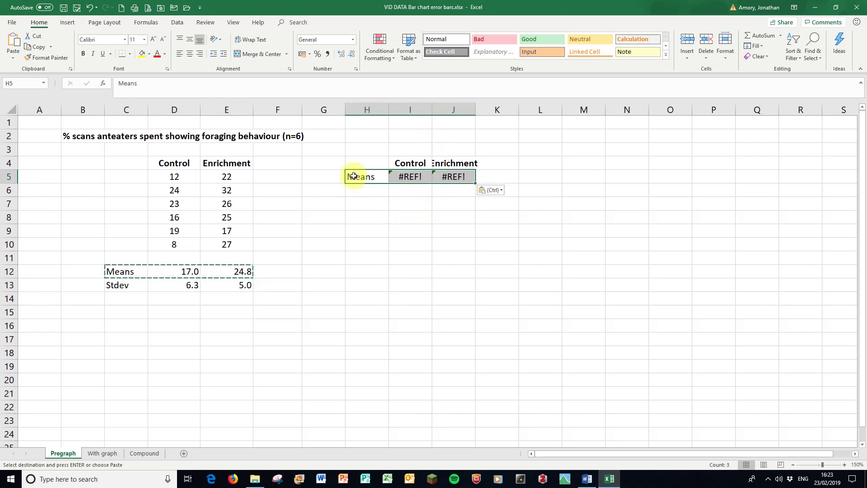
pyautogui.rightClick(357, 179)
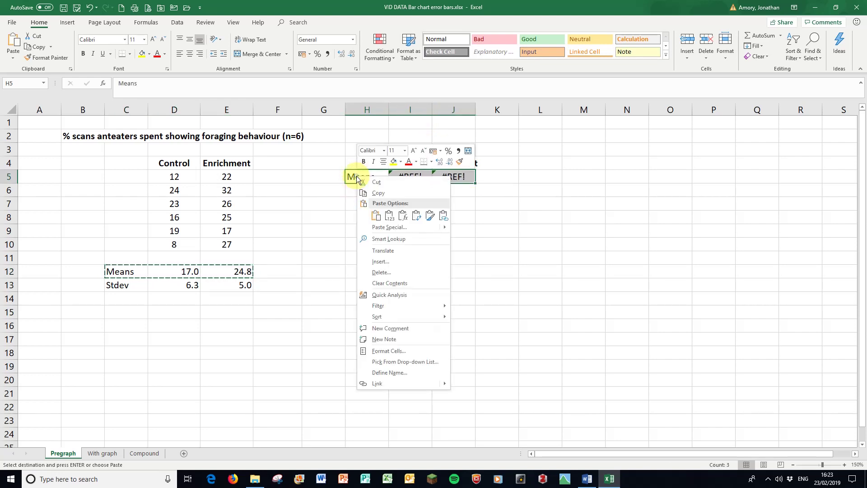
pyautogui.click(391, 217)
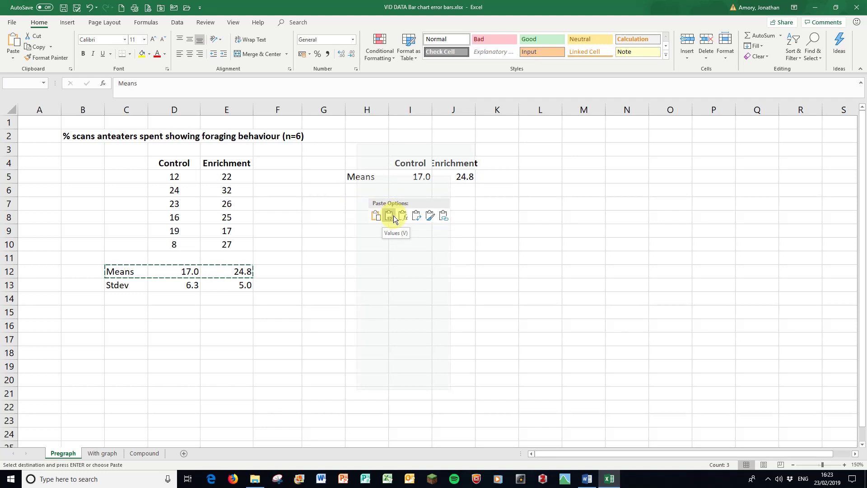
# Widen columns I:J and shade the I4:J5 means table yellow.
pyautogui.moveTo(412, 110); pyautogui.dragTo(488, 110)
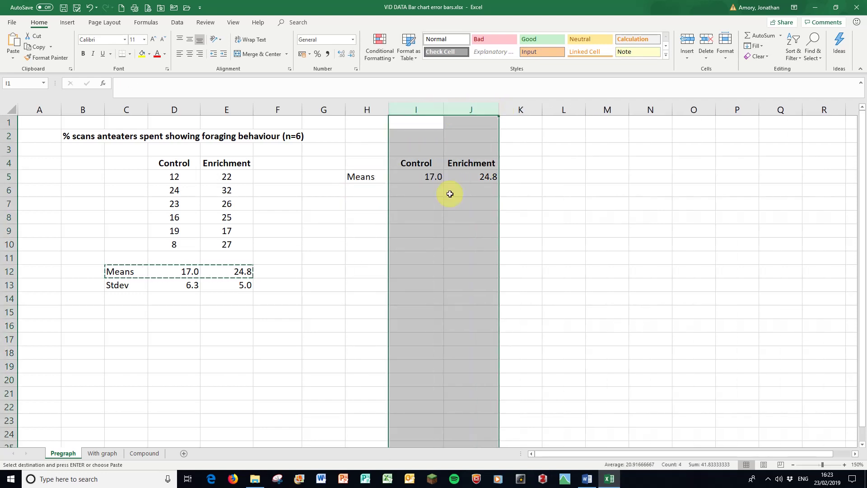
pyautogui.click(237, 313)
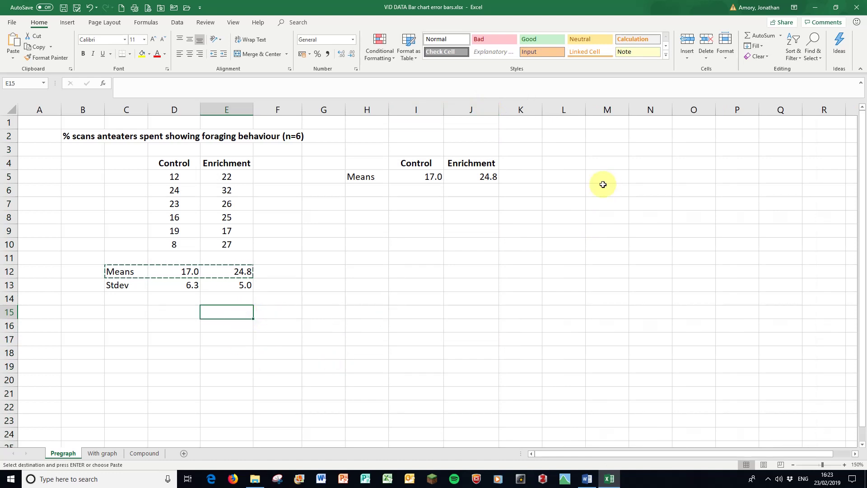
pyautogui.moveTo(414, 163); pyautogui.dragTo(472, 180)
pyautogui.click(141, 53)
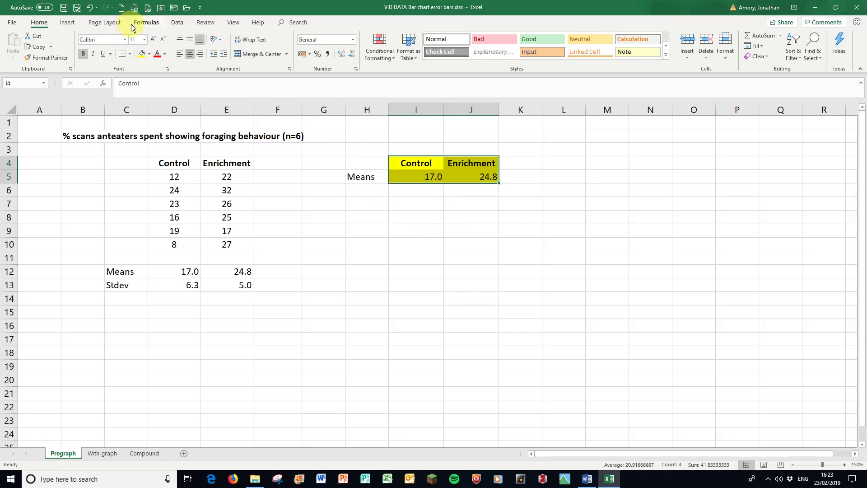
# Insert a clustered column chart of the two means and move it below the means table.
pyautogui.click(74, 23)
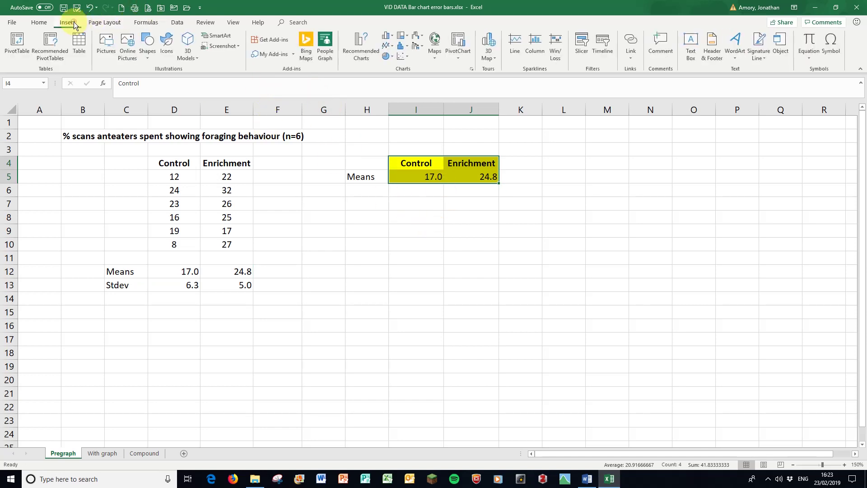
pyautogui.click(387, 36)
pyautogui.click(394, 64)
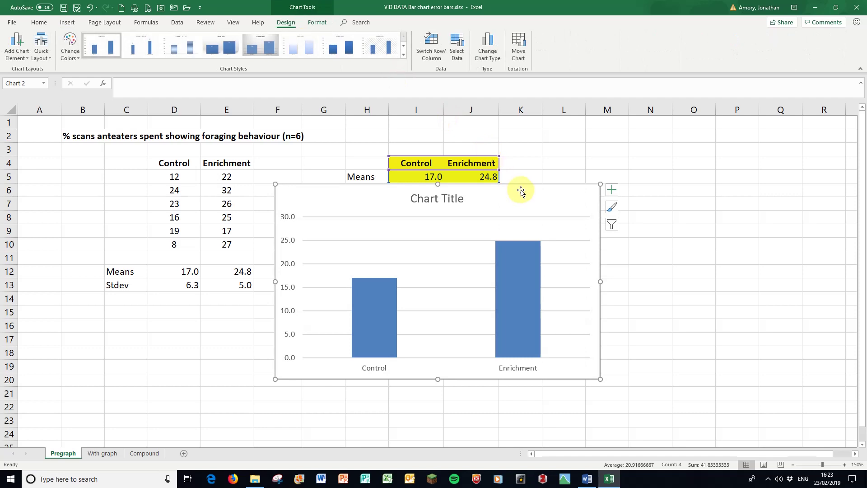
pyautogui.moveTo(520, 187); pyautogui.dragTo(615, 208)
pyautogui.click(780, 271)
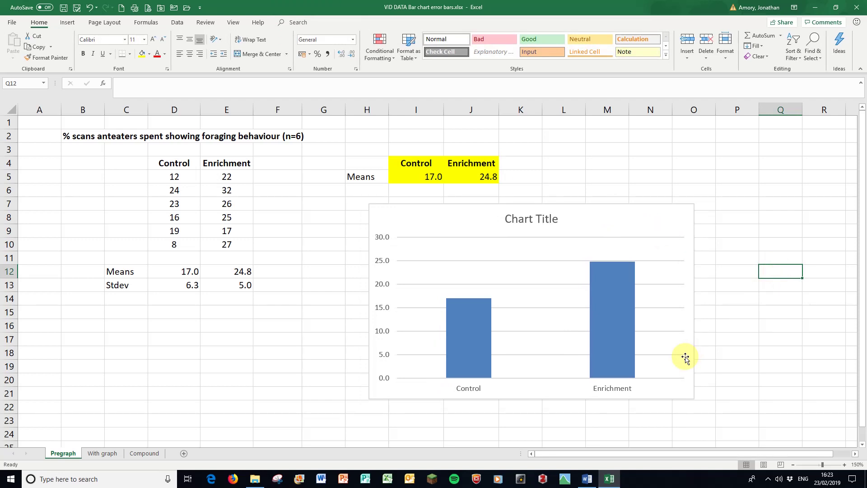
pyautogui.click(524, 224)
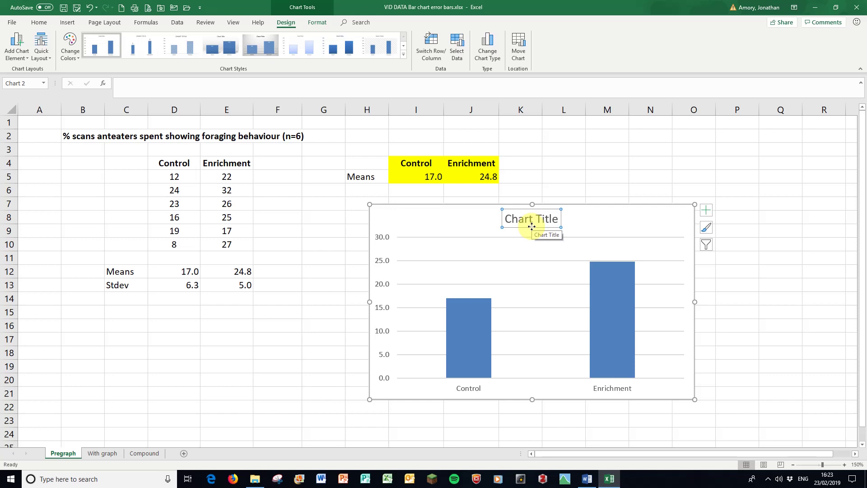
# Delete the 'Chart Title' heading and the horizontal gridlines from the means chart.
pyautogui.press('Delete')
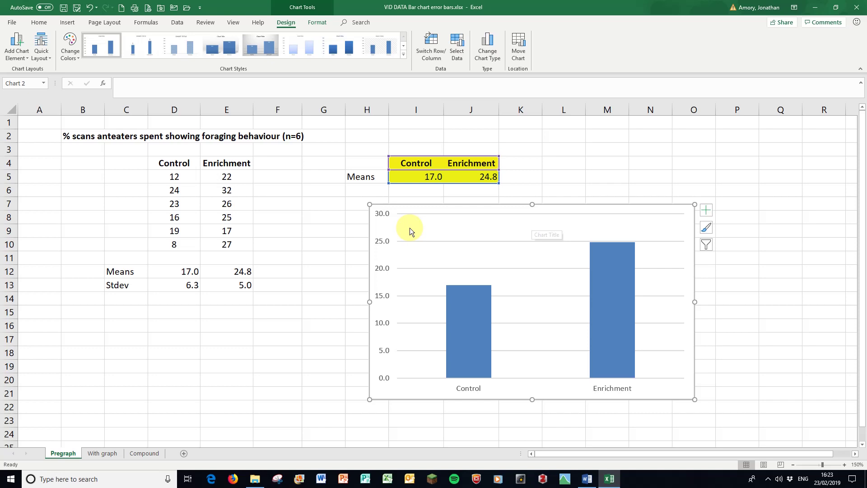
pyautogui.click(450, 240)
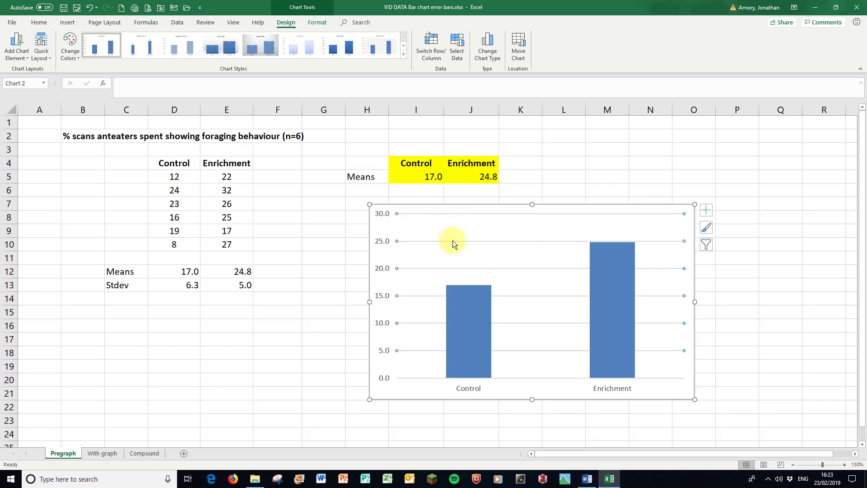
pyautogui.press('Delete')
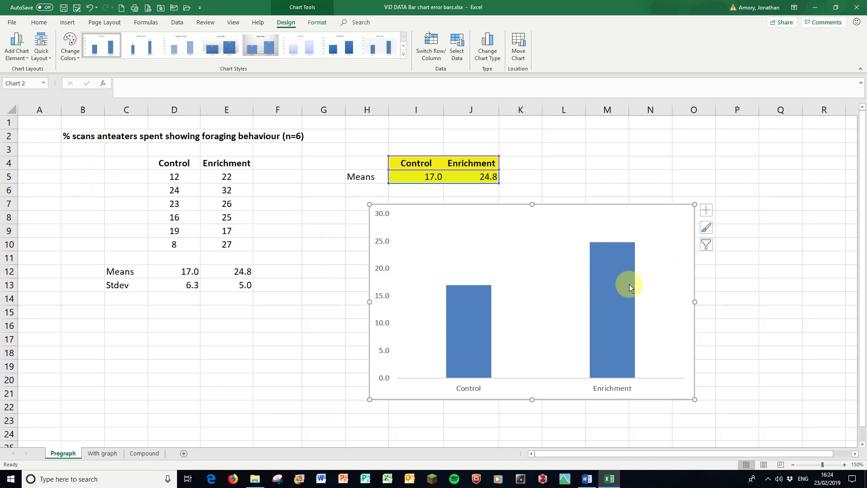
pyautogui.moveTo(630, 284)
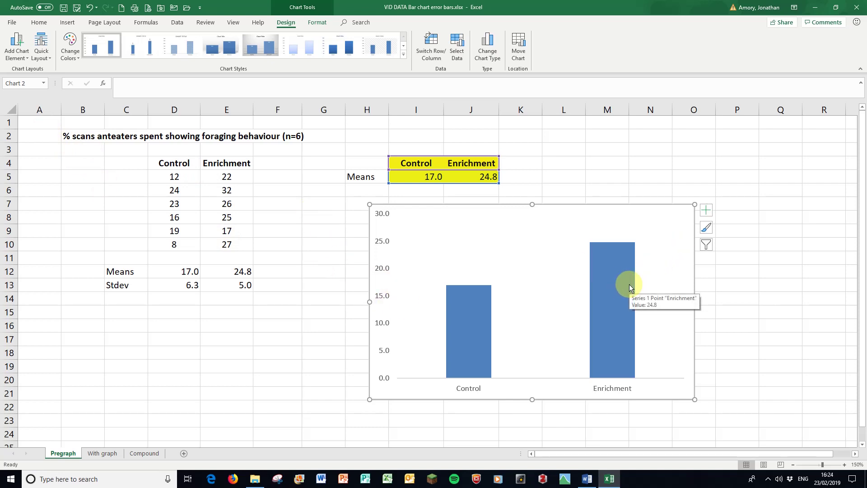
# Toggle axis titles on and off, then display the Error Bars choices under Add Chart Element.
pyautogui.click(708, 213)
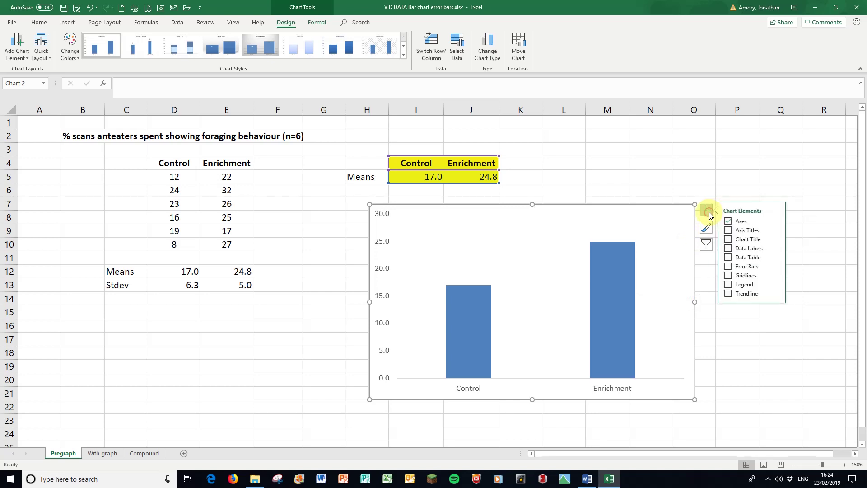
pyautogui.click(729, 230)
pyautogui.click(730, 229)
pyautogui.click(21, 58)
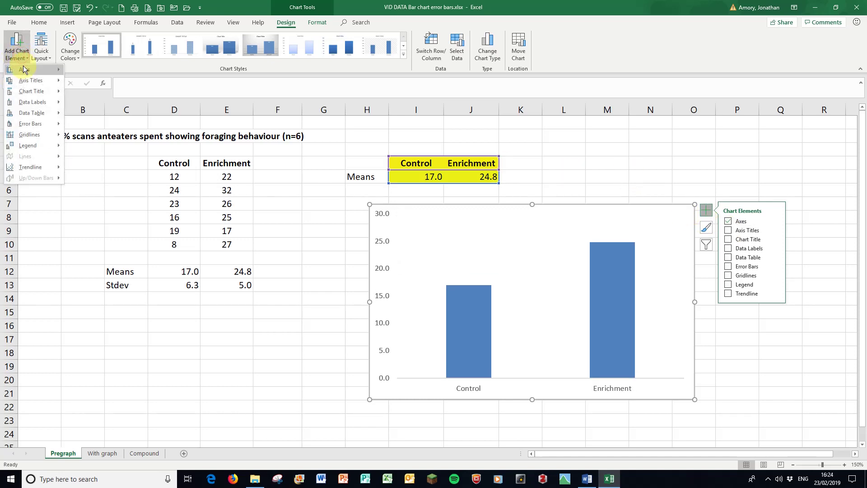
pyautogui.moveTo(23, 82)
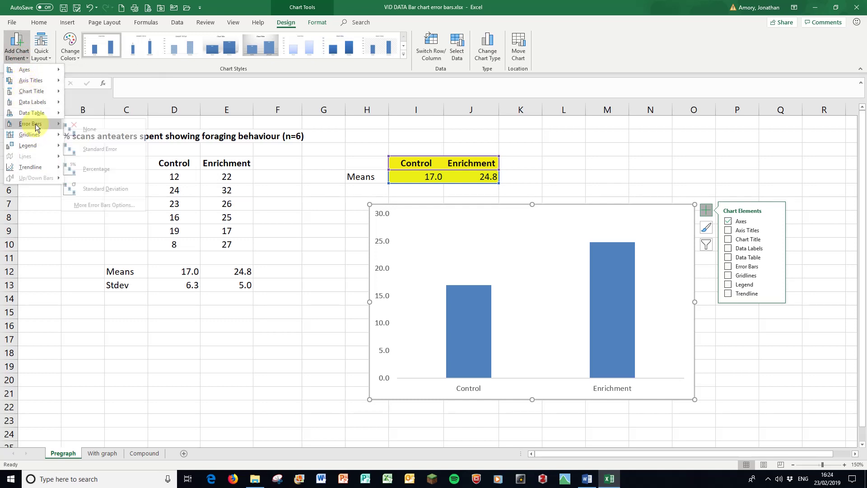
pyautogui.moveTo(35, 124)
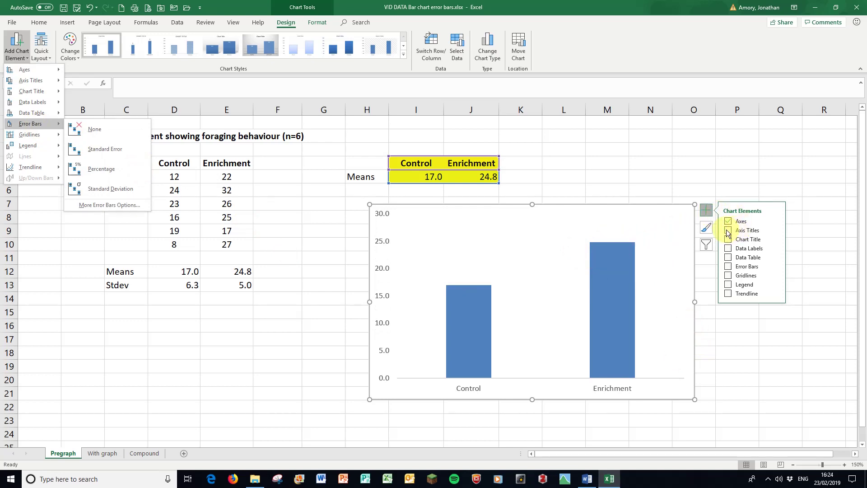
# Keep only a vertical axis title and enter '% scans spent foraging' as its text.
pyautogui.click(755, 231)
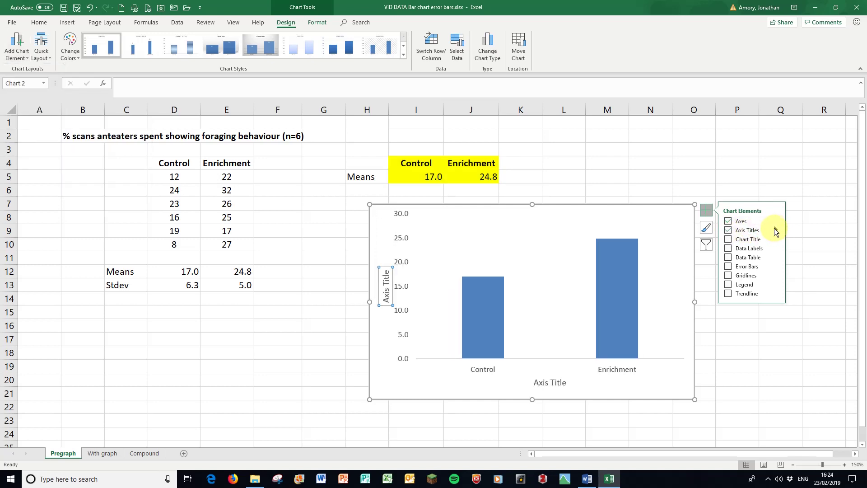
pyautogui.moveTo(774, 229)
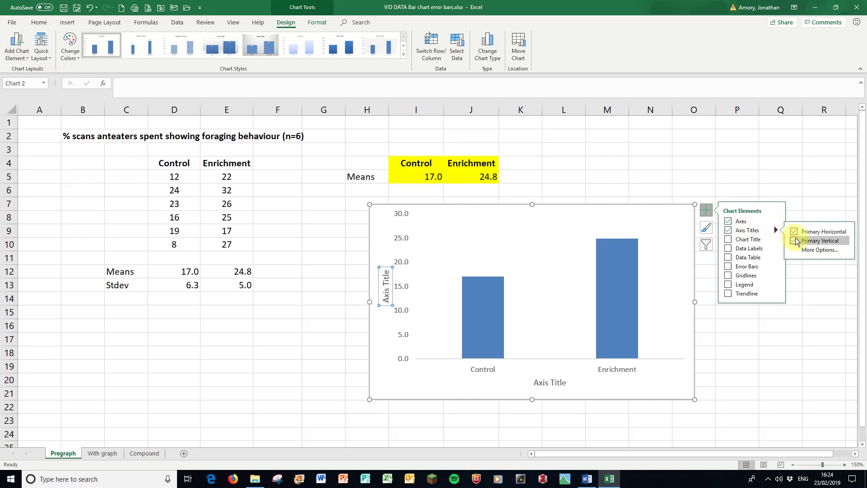
pyautogui.click(796, 231)
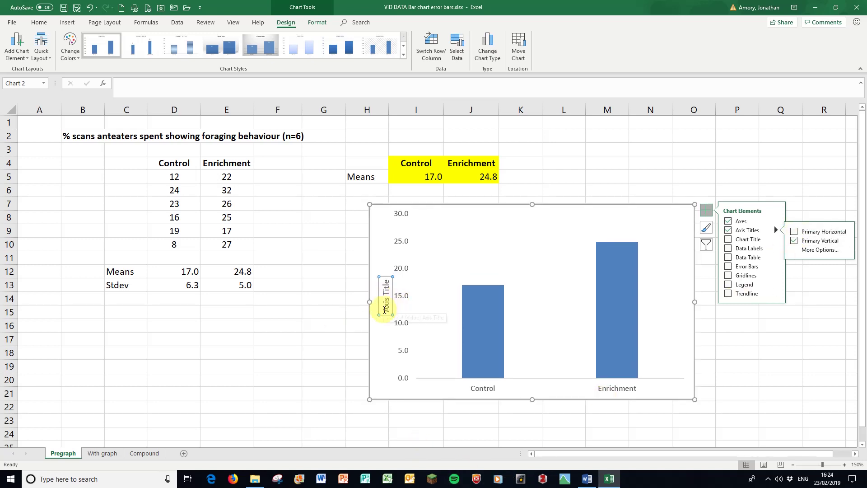
pyautogui.tripleClick(392, 293)
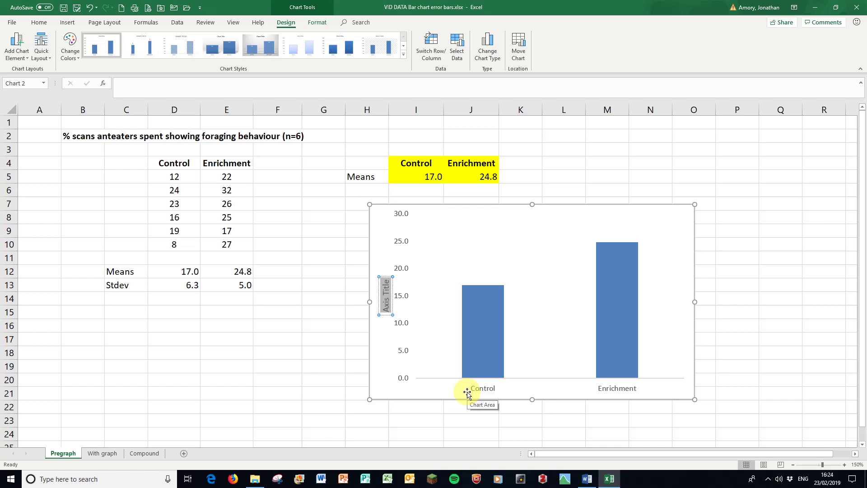
pyautogui.write('% scans')
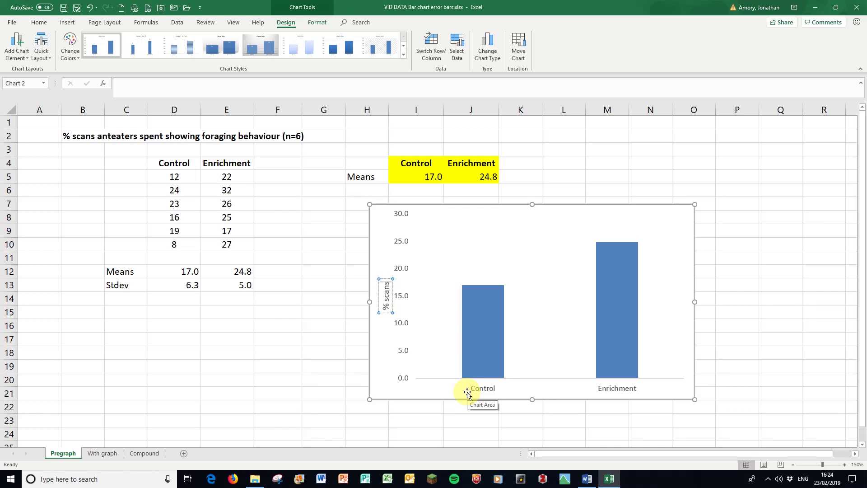
pyautogui.write(' spent')
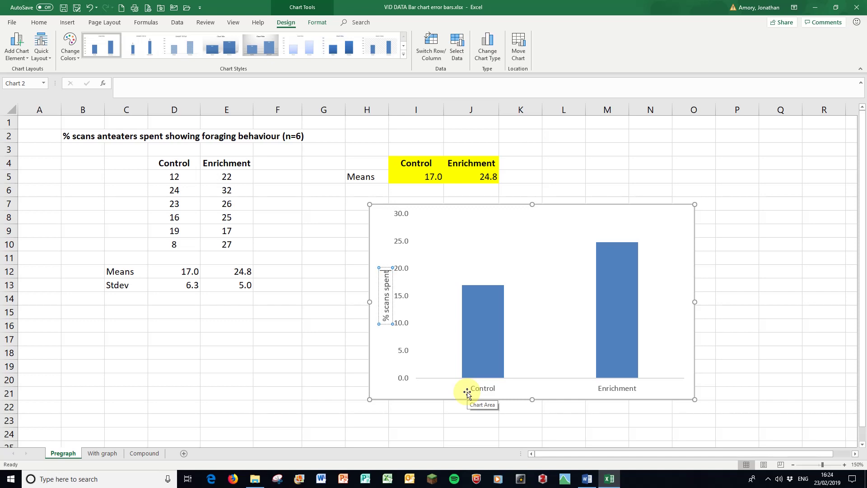
pyautogui.write(' foraging')
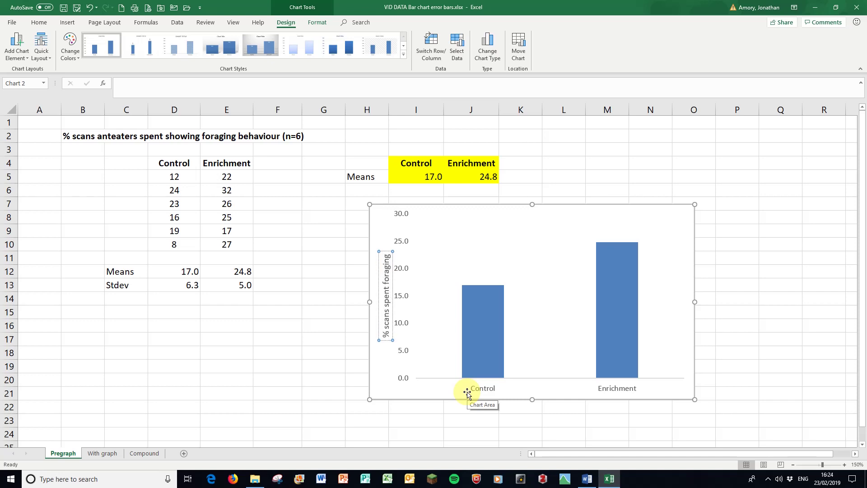
pyautogui.click(589, 422)
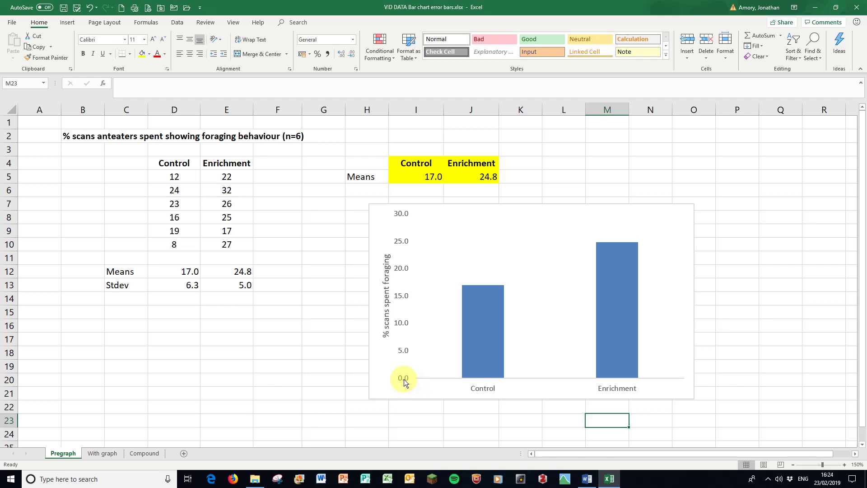
pyautogui.rightClick(400, 324)
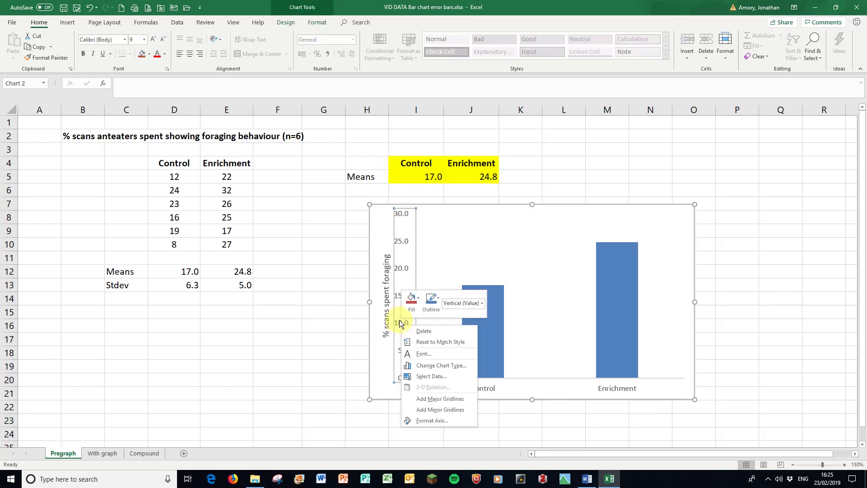
pyautogui.click(443, 419)
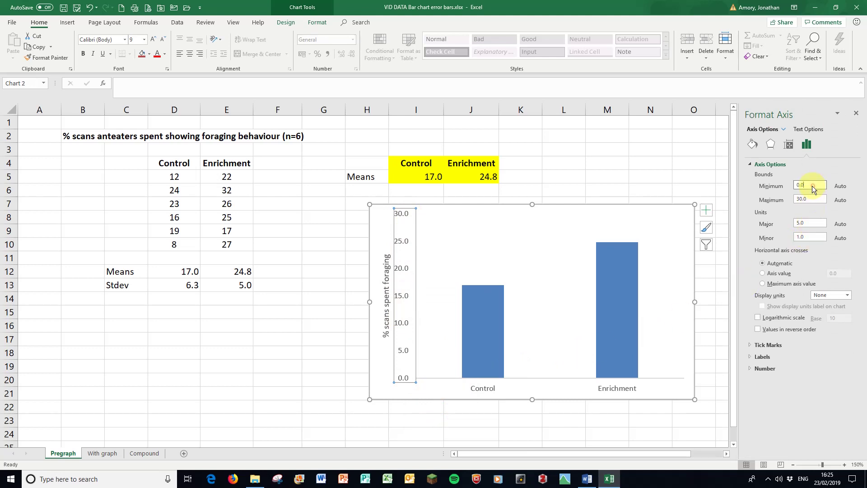
pyautogui.moveTo(812, 186); pyautogui.dragTo(791, 185)
pyautogui.click(856, 113)
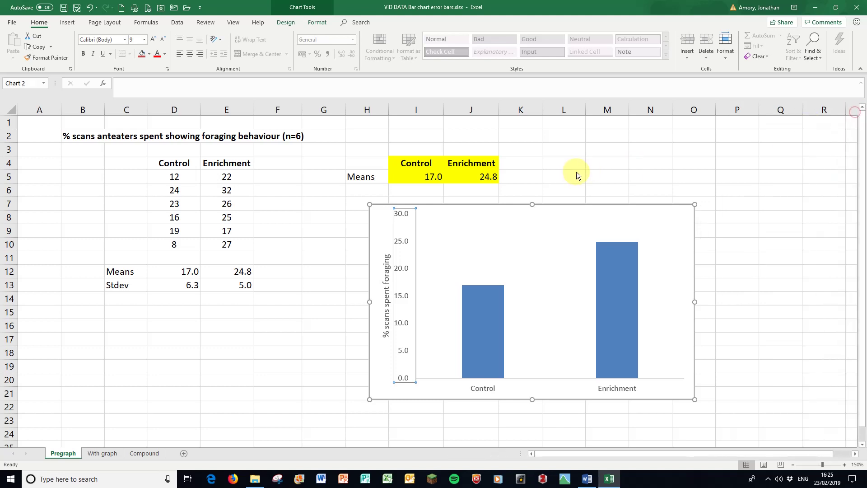
pyautogui.click(577, 176)
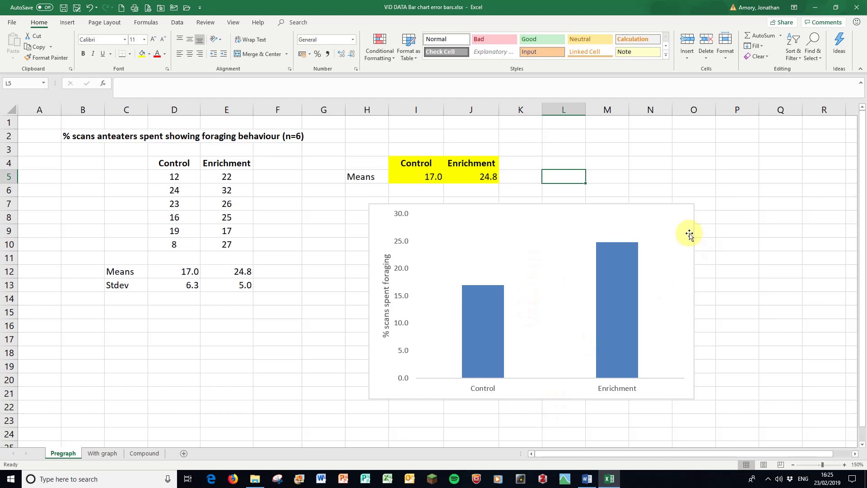
# Turn on error bars for the foraging chart's columns and expand the error bar type list.
pyautogui.click(678, 225)
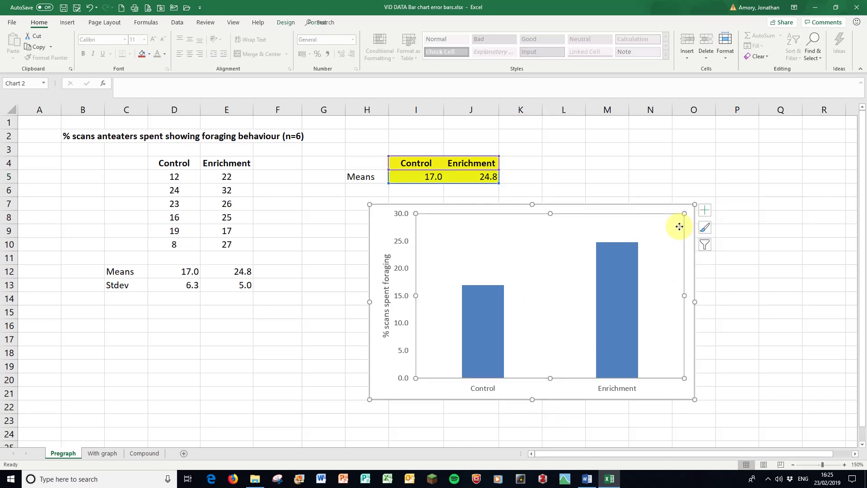
pyautogui.click(708, 212)
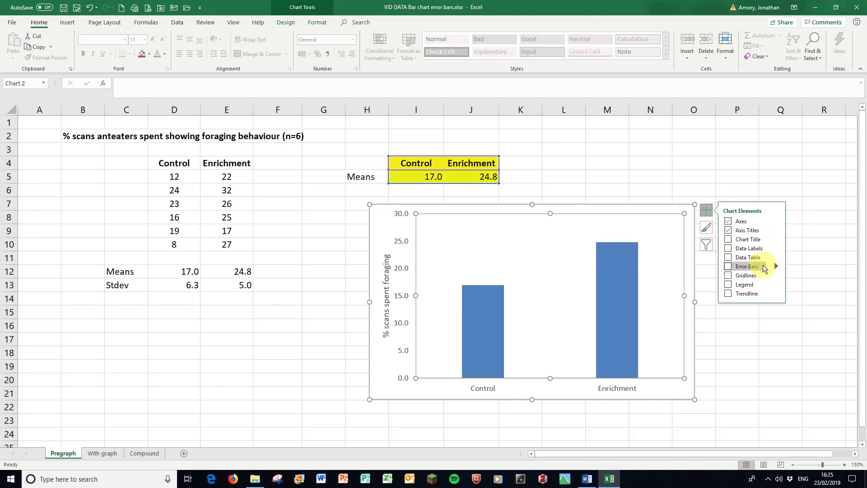
pyautogui.click(761, 269)
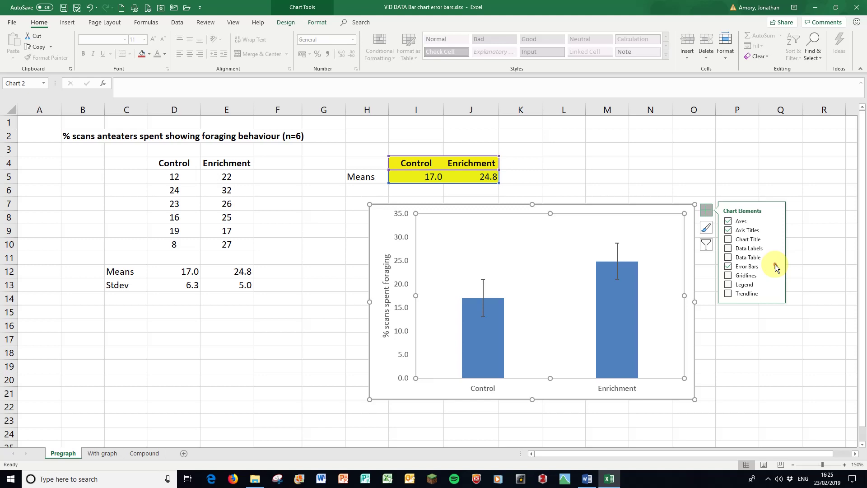
pyautogui.click(776, 265)
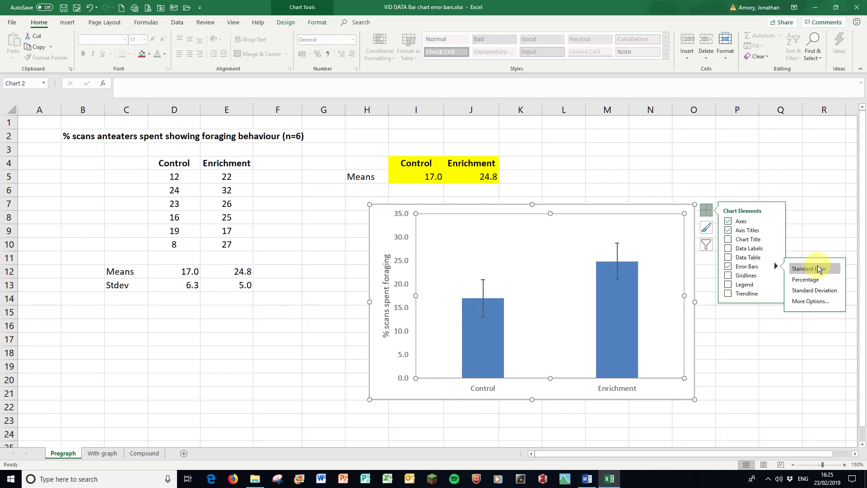
# Set the error bars to Plus direction with custom positive values from D13:E13 (6.3 and 5.0).
pyautogui.click(802, 300)
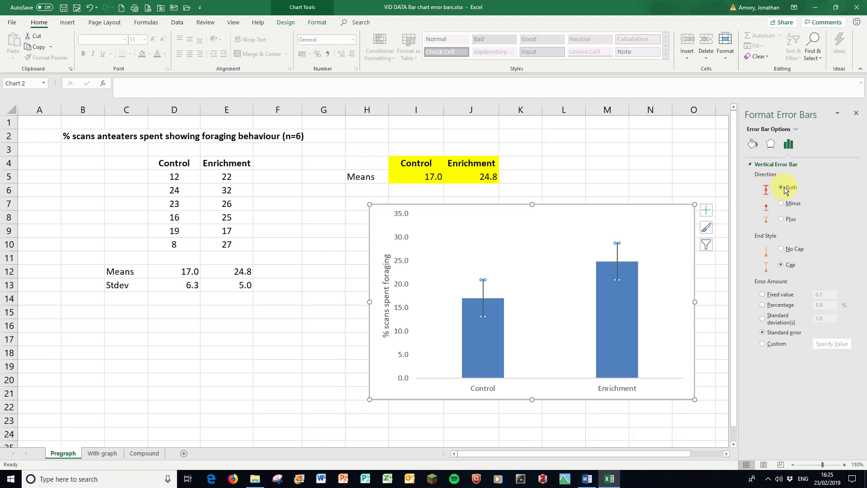
pyautogui.click(781, 219)
pyautogui.click(762, 344)
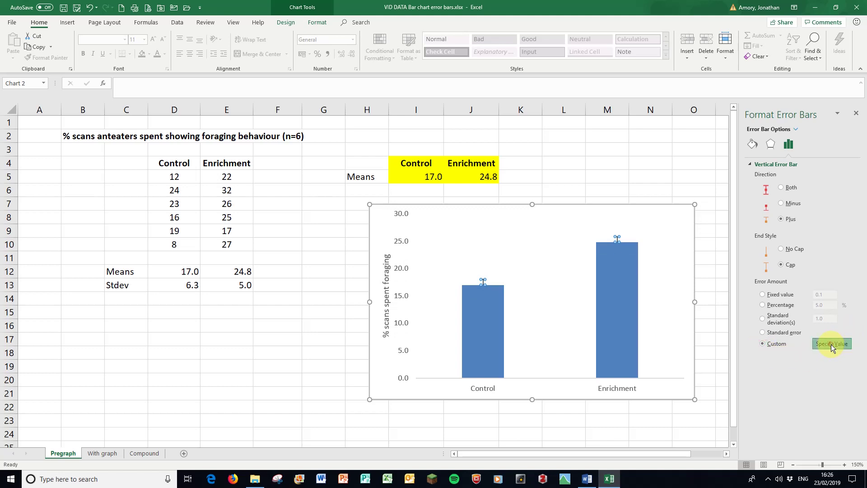
pyautogui.click(831, 344)
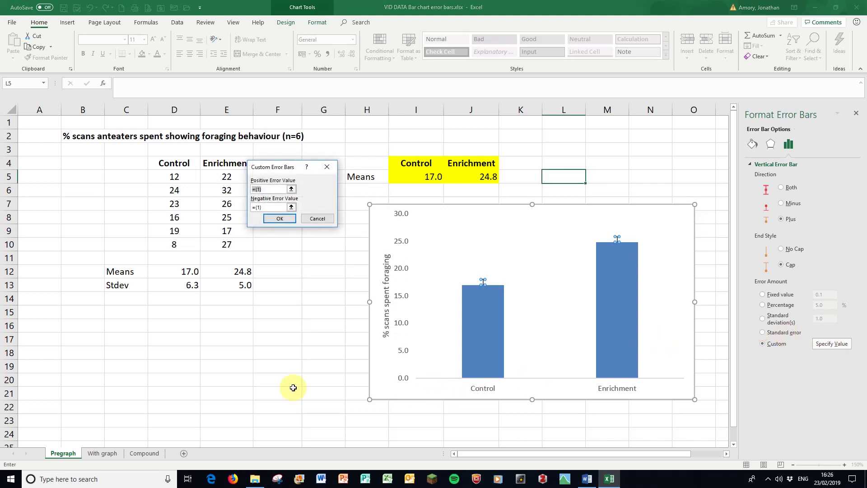
pyautogui.click(291, 189)
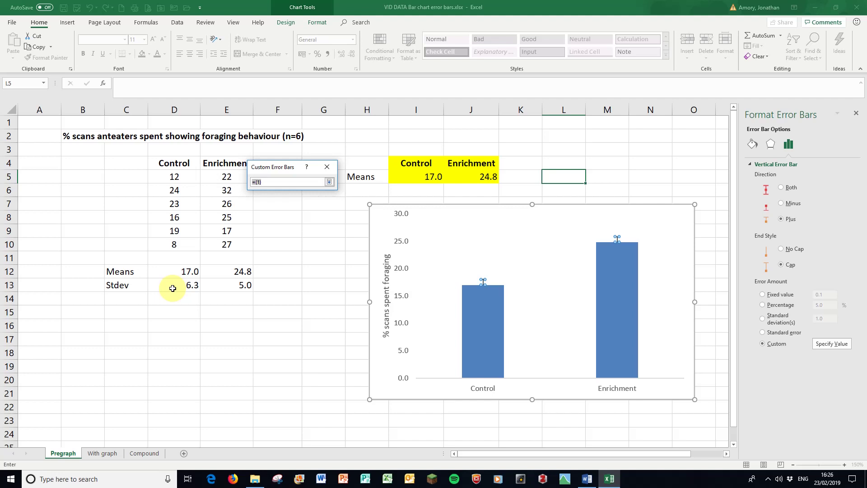
pyautogui.moveTo(173, 288); pyautogui.dragTo(226, 287)
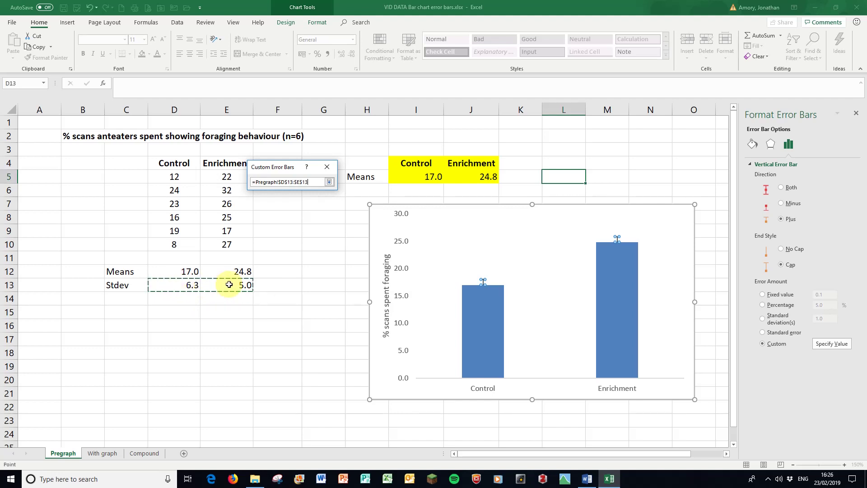
pyautogui.click(329, 185)
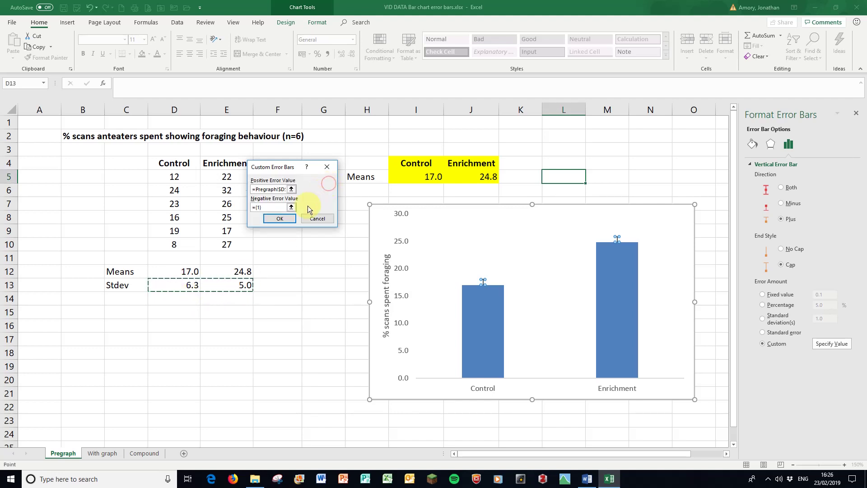
pyautogui.click(279, 219)
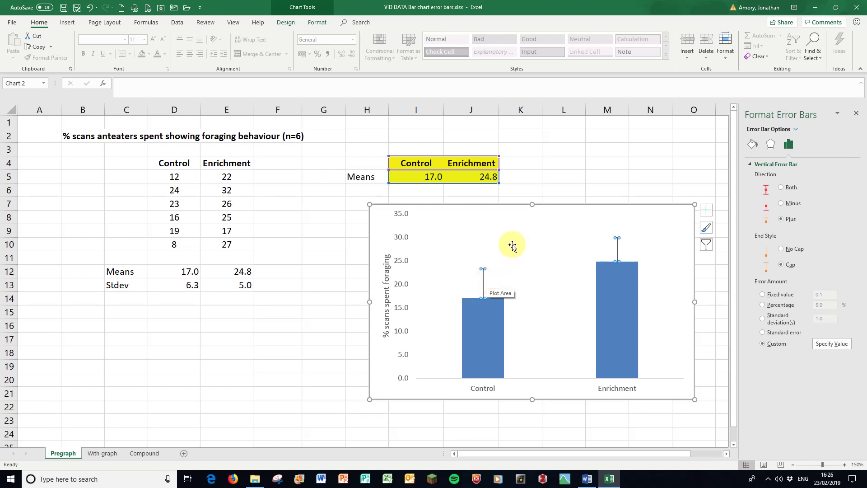
# Deselect the foraging chart, then select its plot area and whole chart area.
pyautogui.click(568, 185)
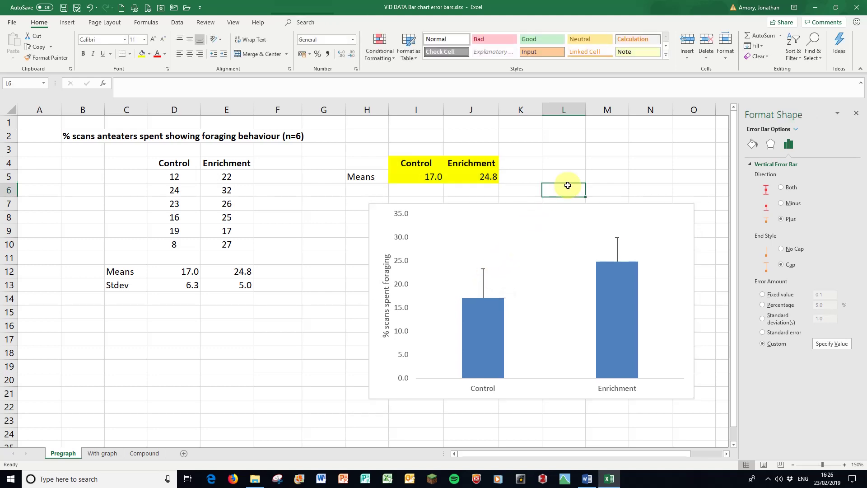
pyautogui.click(477, 232)
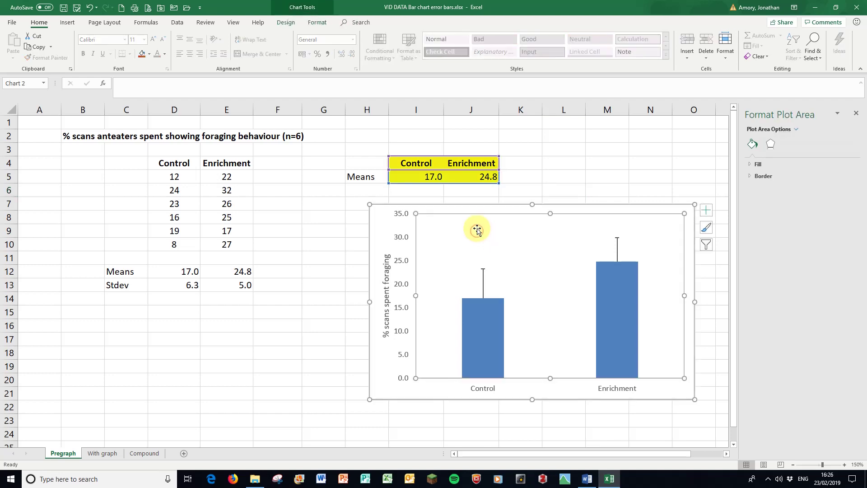
pyautogui.click(470, 210)
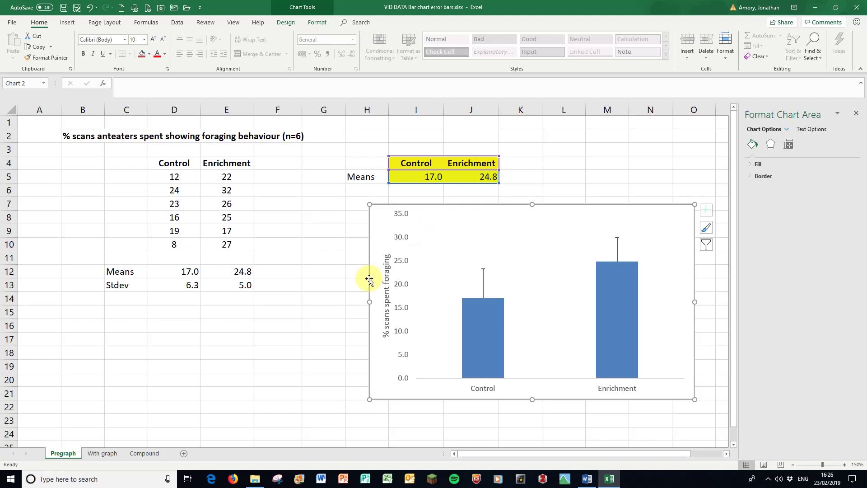
# On the Compound sheet, select the means table B4:D7 with species names and 2013/2014 columns.
pyautogui.click(142, 453)
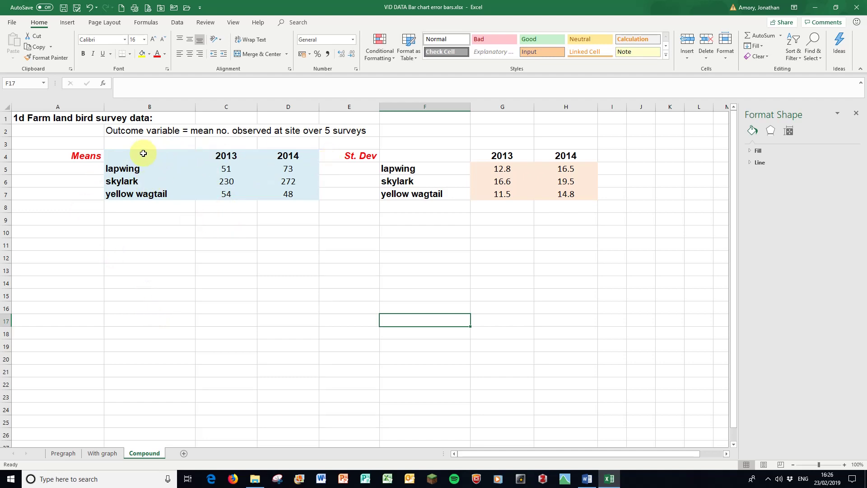
pyautogui.moveTo(143, 154); pyautogui.dragTo(201, 195)
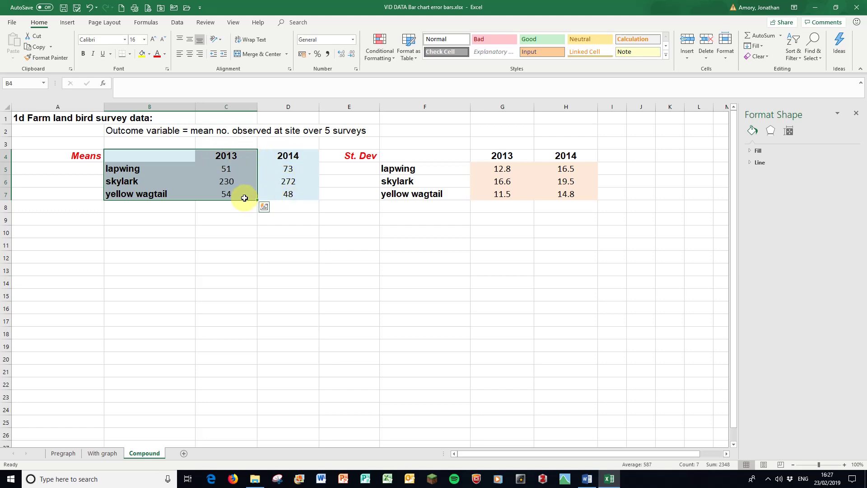
pyautogui.click(137, 169)
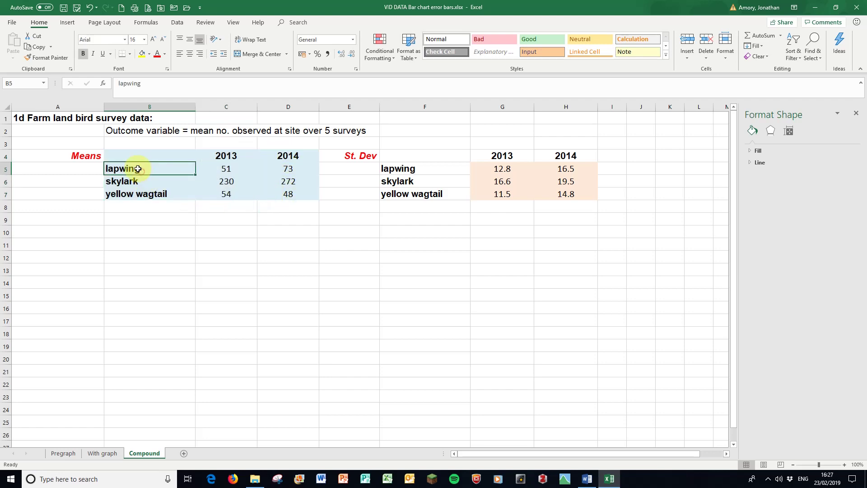
pyautogui.moveTo(242, 155); pyautogui.dragTo(273, 156)
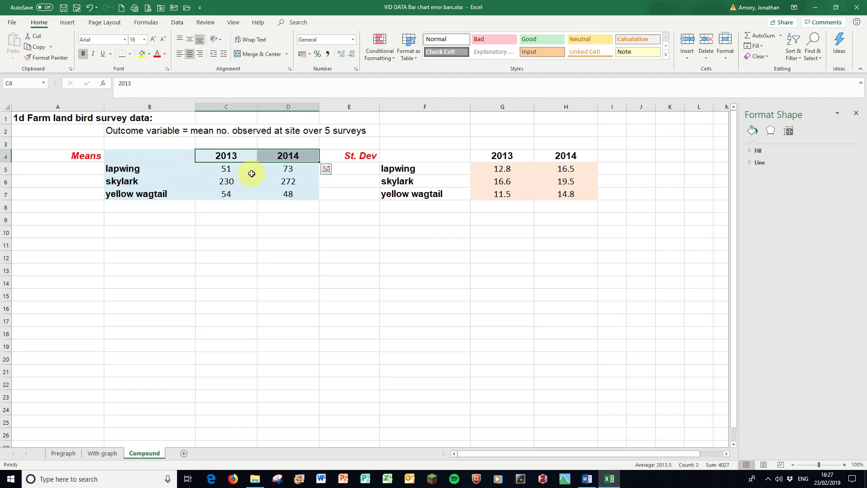
pyautogui.click(130, 156)
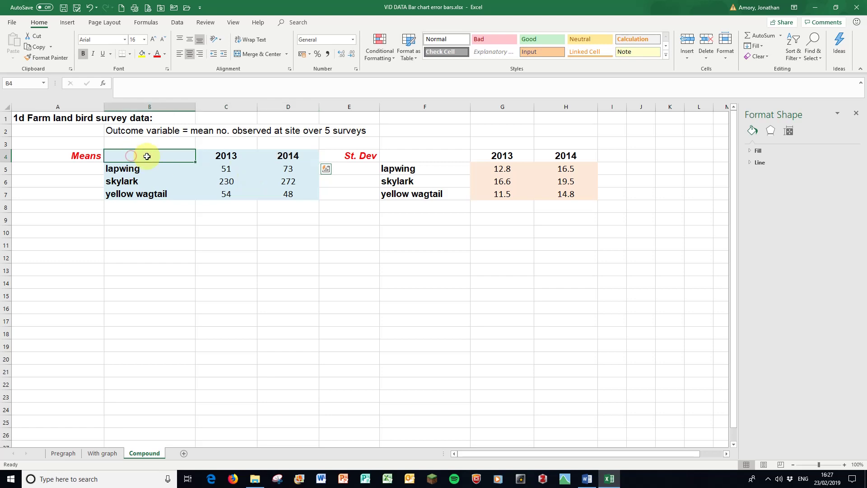
pyautogui.moveTo(147, 156); pyautogui.dragTo(274, 199)
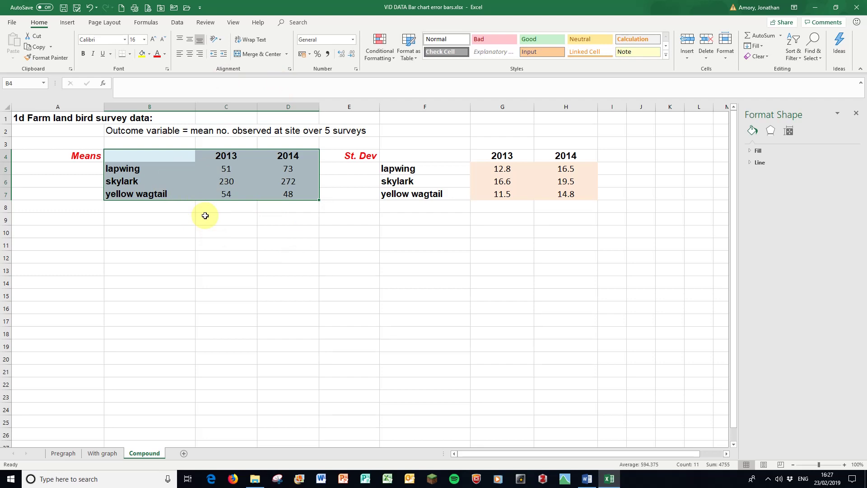
# Insert a clustered column chart of the means and move it below the data, rows 11–21.
pyautogui.click(67, 22)
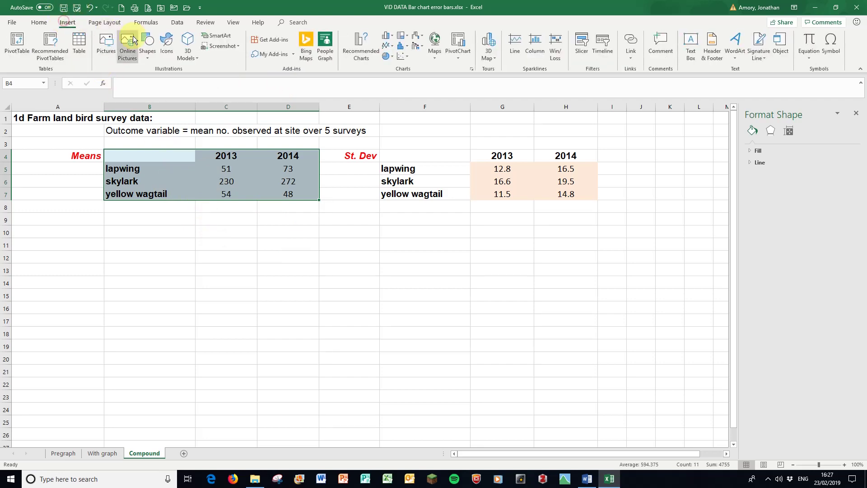
pyautogui.click(390, 37)
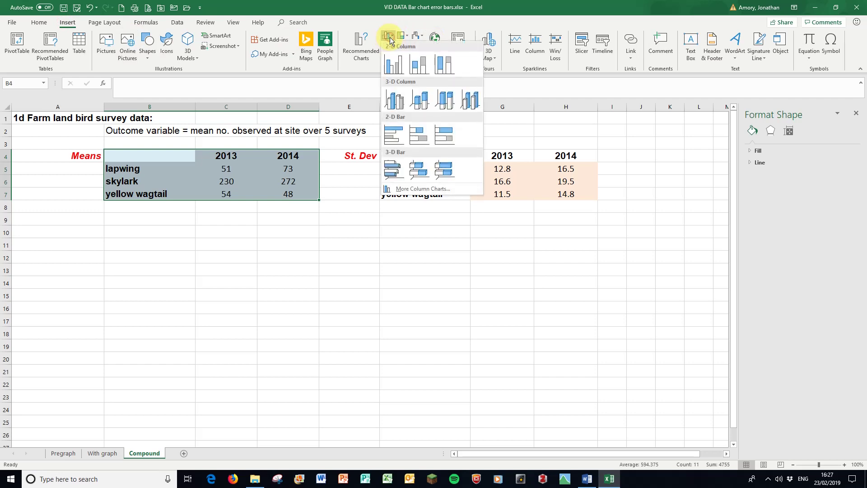
pyautogui.click(398, 61)
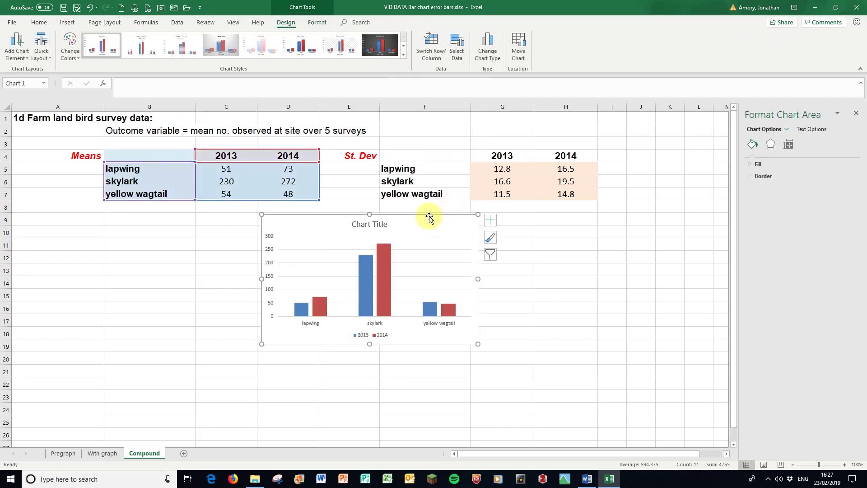
pyautogui.moveTo(430, 215); pyautogui.dragTo(384, 289)
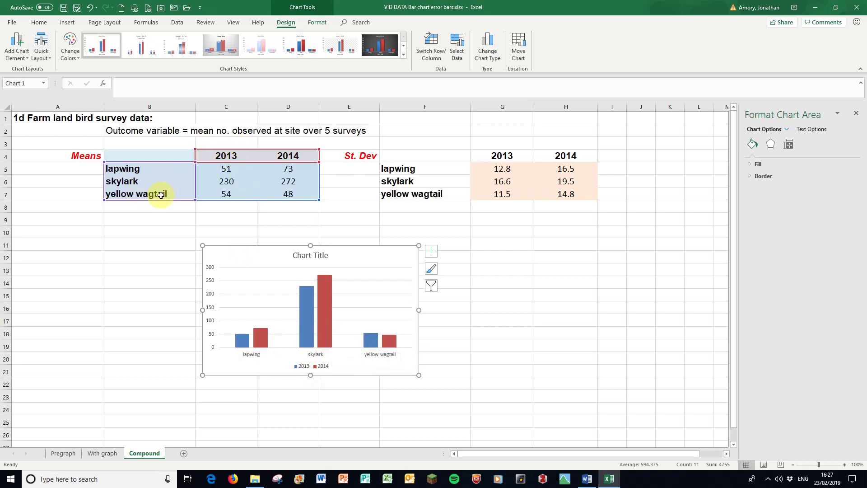
# Try swapping rows and columns, then restore bird species as the categories.
pyautogui.click(435, 43)
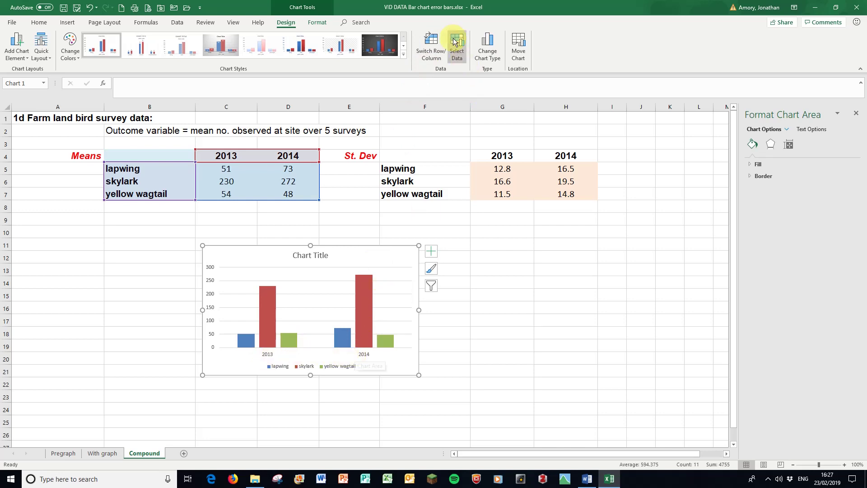
pyautogui.click(431, 43)
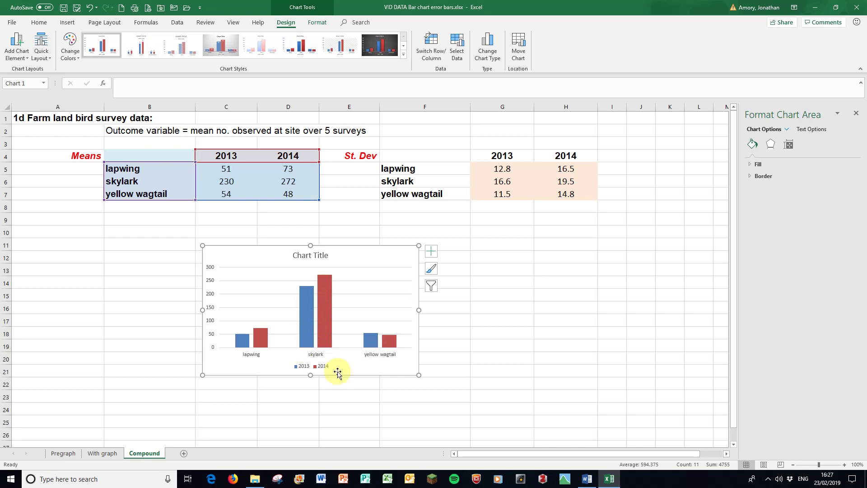
pyautogui.click(325, 255)
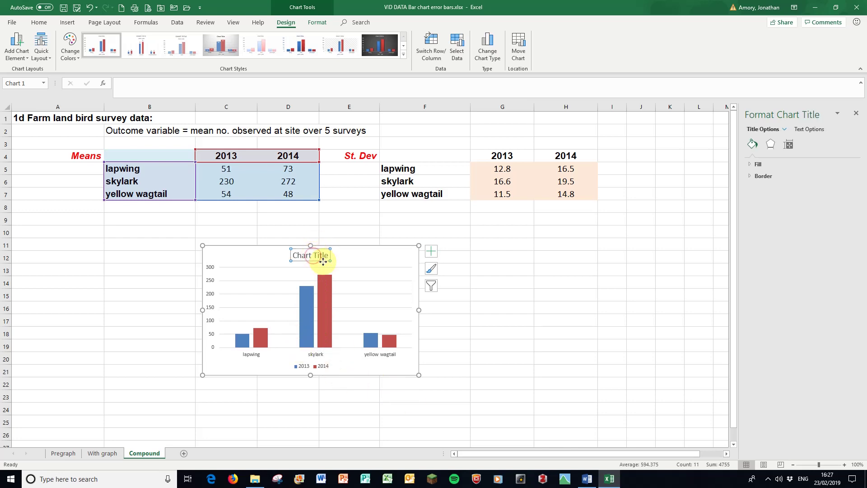
# Delete the chart title and the horizontal gridlines.
pyautogui.press('Delete')
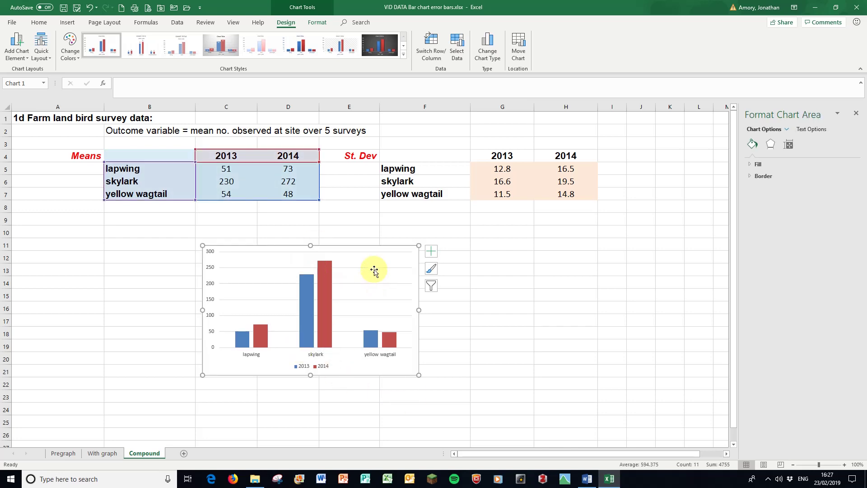
pyautogui.click(372, 268)
pyautogui.press('Delete')
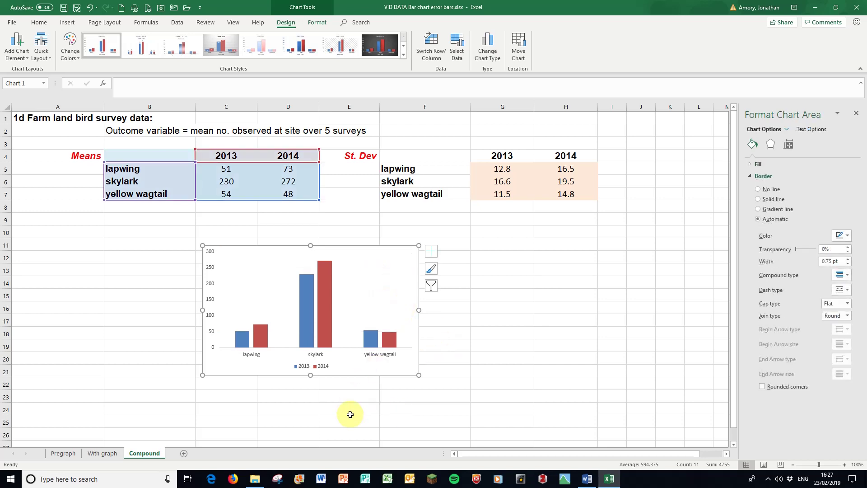
# Move the legend to the plot's top-right and enlarge its text to 16 pt.
pyautogui.click(312, 367)
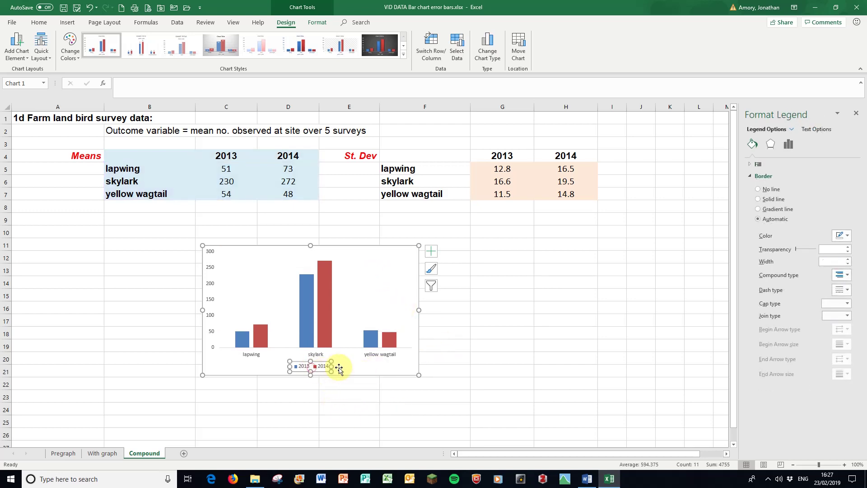
pyautogui.moveTo(319, 361); pyautogui.dragTo(393, 292)
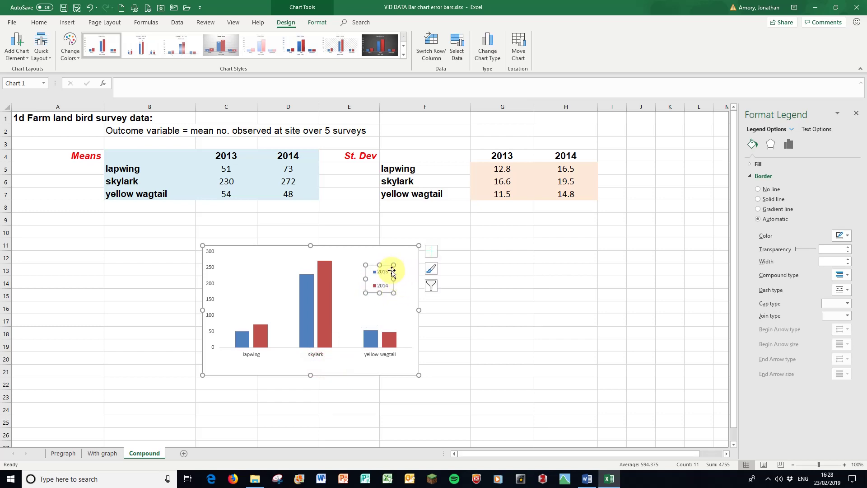
pyautogui.click(40, 24)
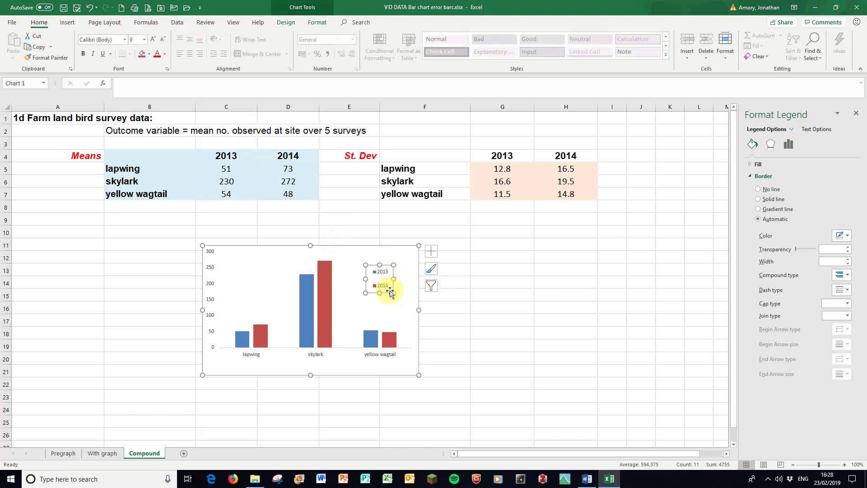
pyautogui.click(153, 40)
pyautogui.click(153, 40)
pyautogui.click(154, 40)
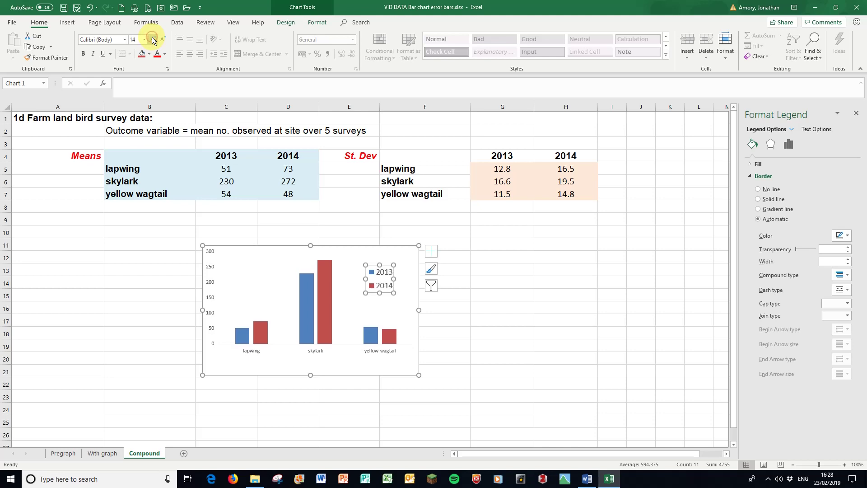
pyautogui.click(475, 347)
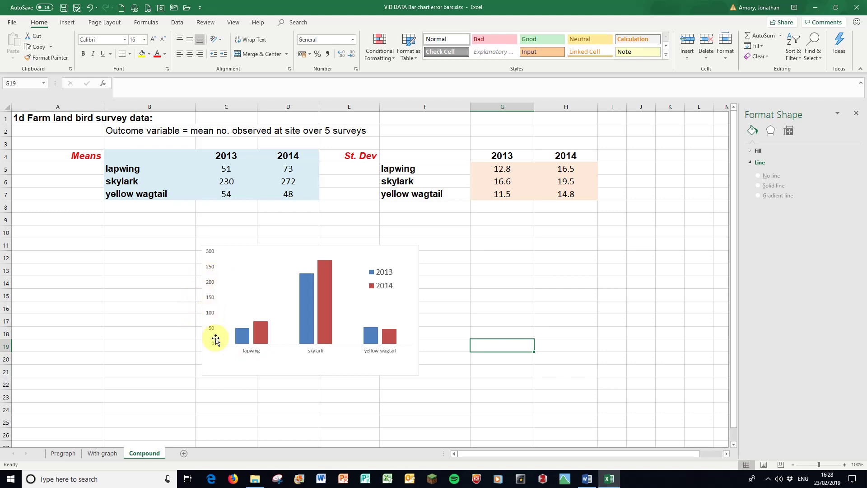
# Select the whole chart area and increase all its text size three steps.
pyautogui.click(232, 295)
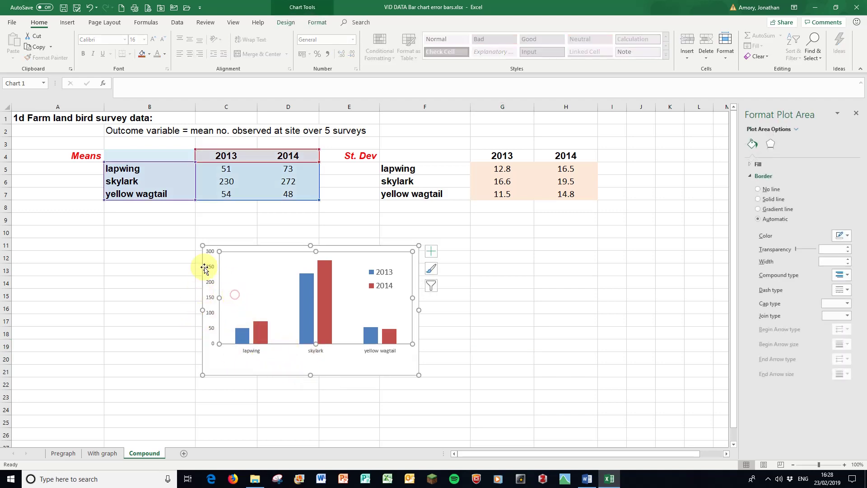
pyautogui.click(213, 299)
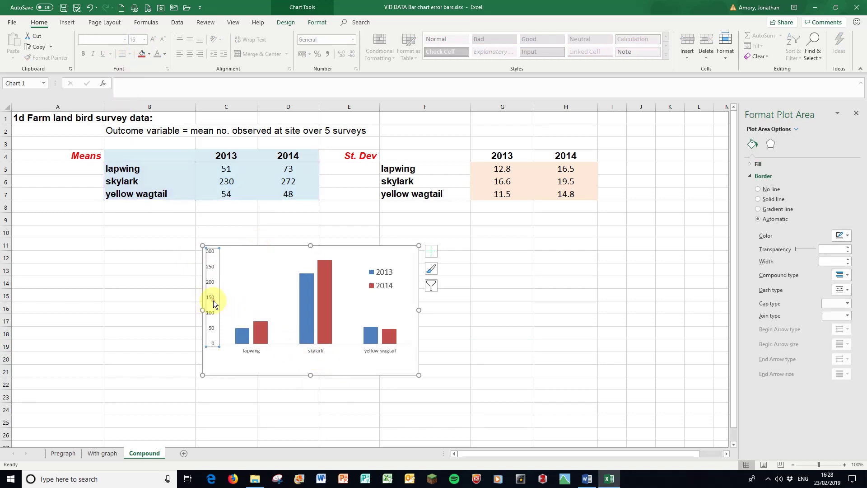
pyautogui.click(242, 249)
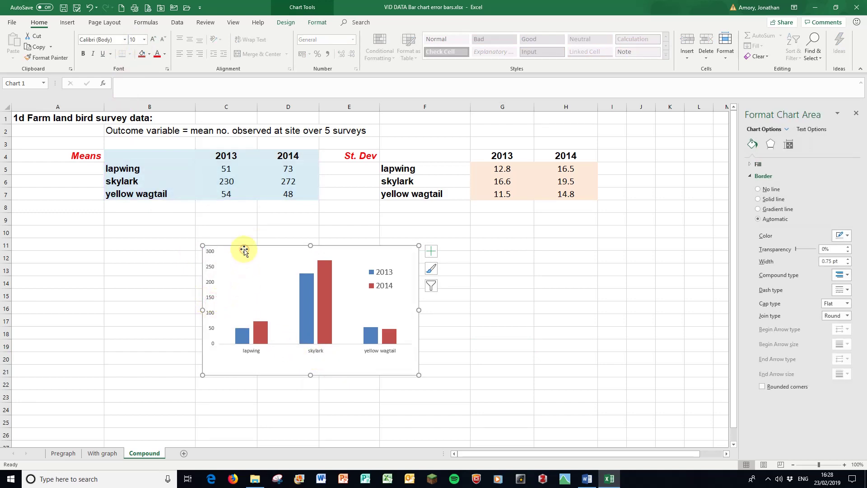
pyautogui.click(152, 42)
pyautogui.click(152, 41)
pyautogui.click(151, 42)
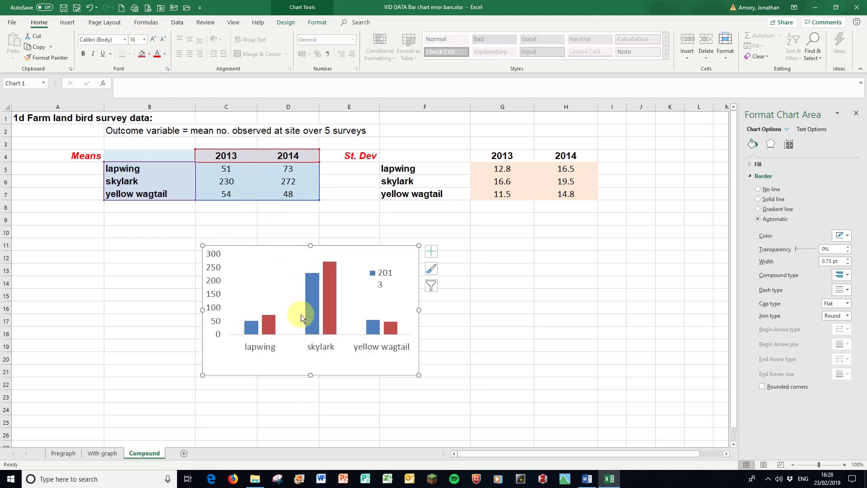
# Stretch the plot area taller and widen the legend so 2013 fits on one line.
pyautogui.click(290, 298)
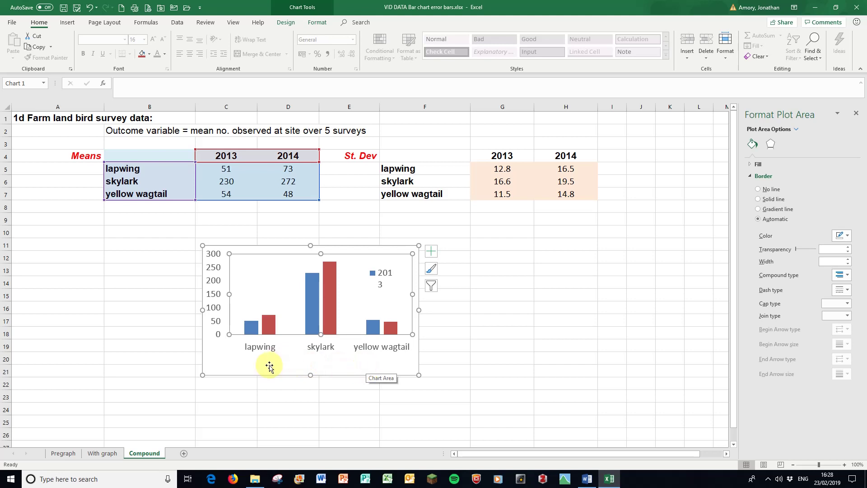
pyautogui.moveTo(321, 334); pyautogui.dragTo(316, 352)
pyautogui.click(382, 283)
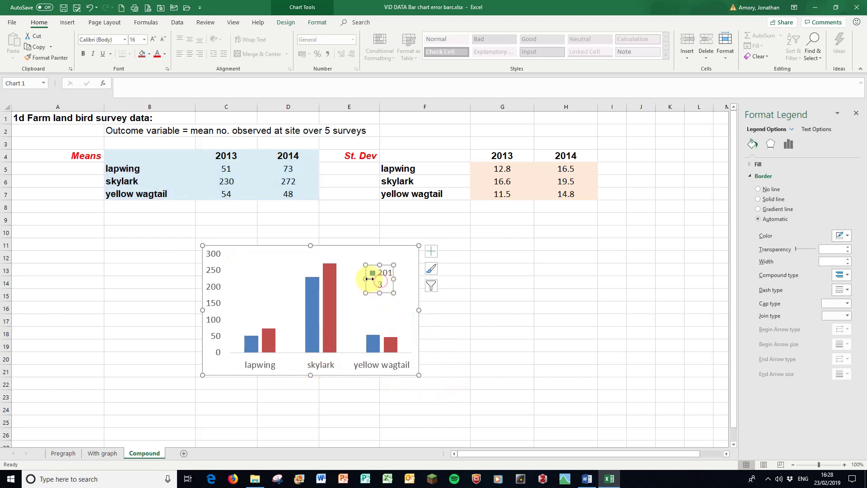
pyautogui.moveTo(364, 279); pyautogui.dragTo(402, 270)
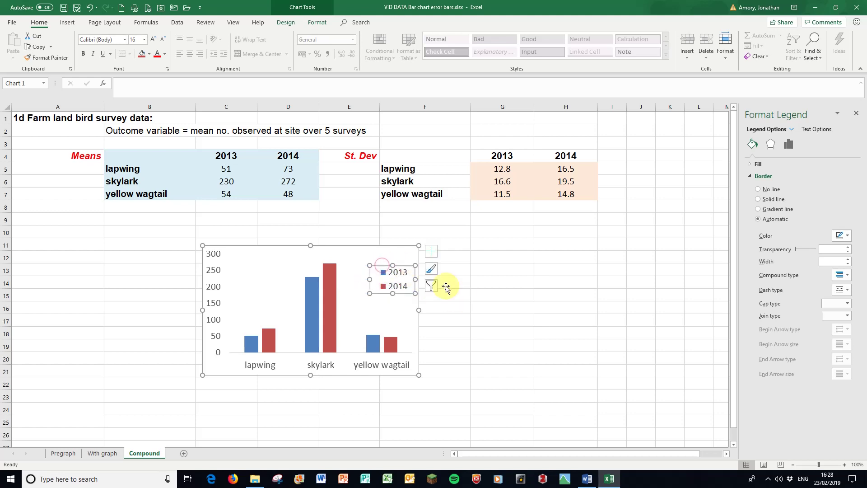
pyautogui.click(461, 293)
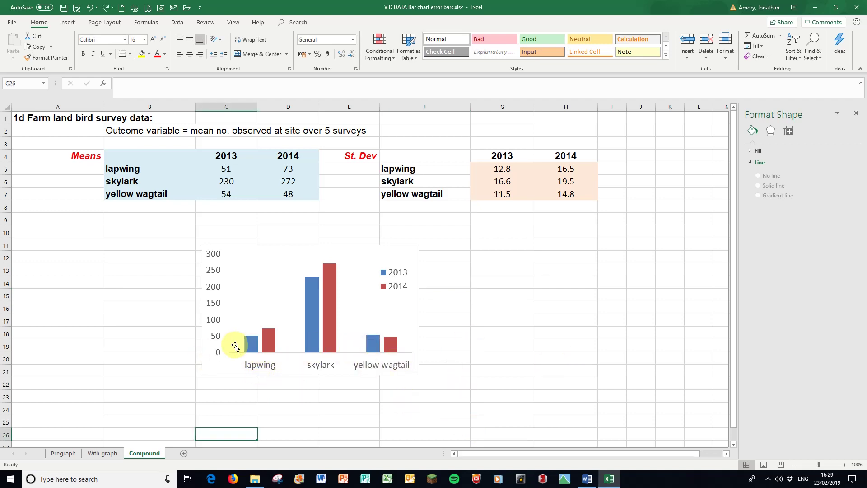
# Try a yellow fill on the lapwing 2013 bar, then undo it back to blue.
pyautogui.click(246, 345)
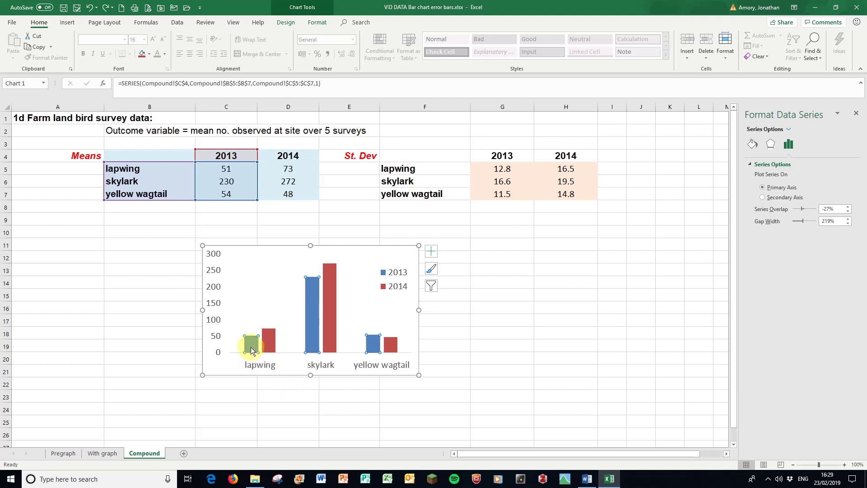
pyautogui.click(251, 347)
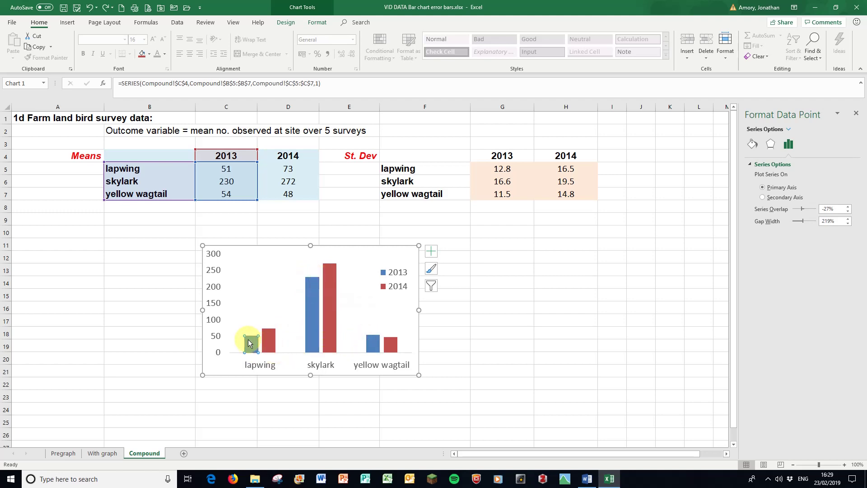
pyautogui.click(754, 144)
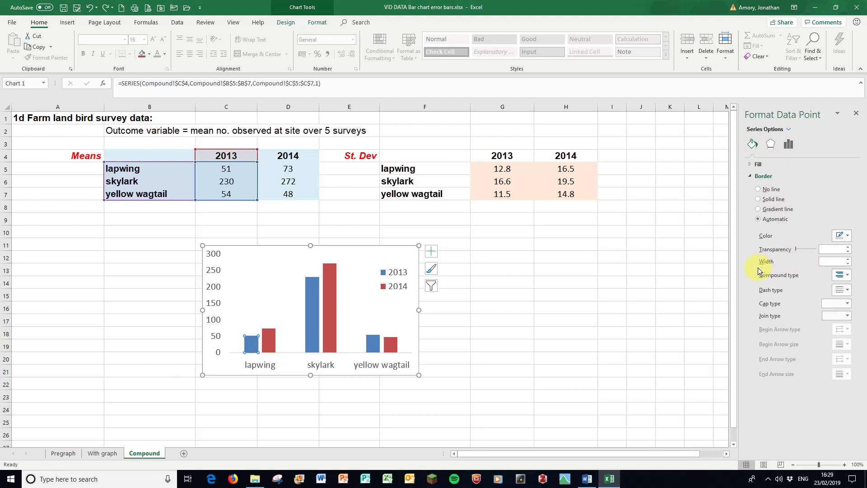
pyautogui.click(748, 165)
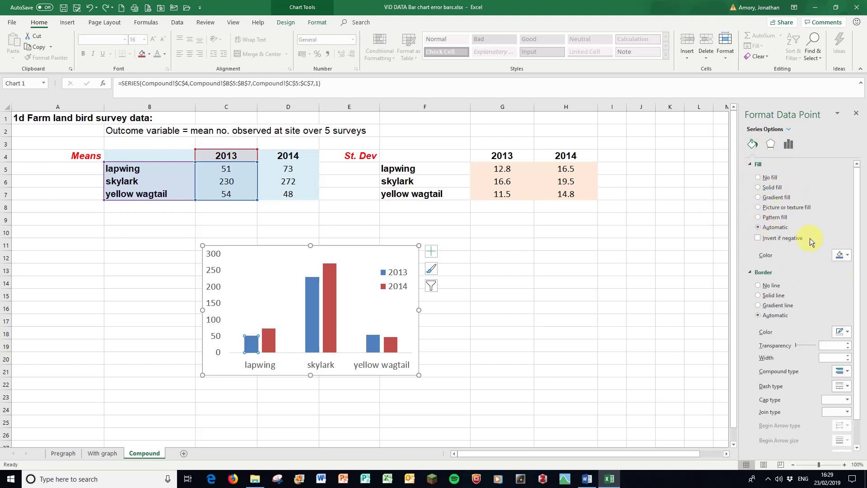
pyautogui.click(848, 256)
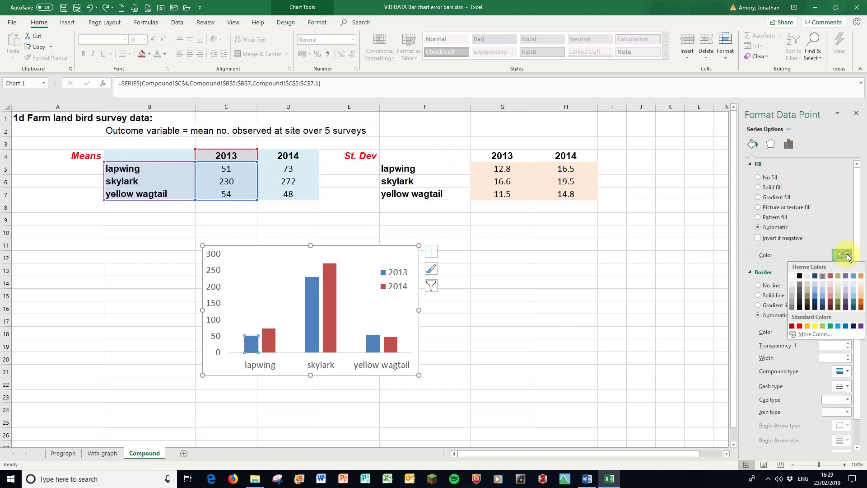
pyautogui.click(814, 327)
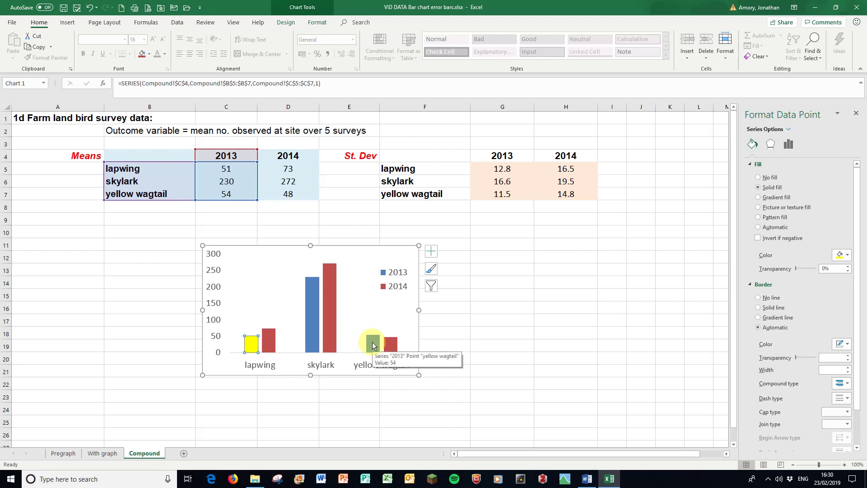
pyautogui.hotkey('ctrl', 'z')
pyautogui.click(480, 342)
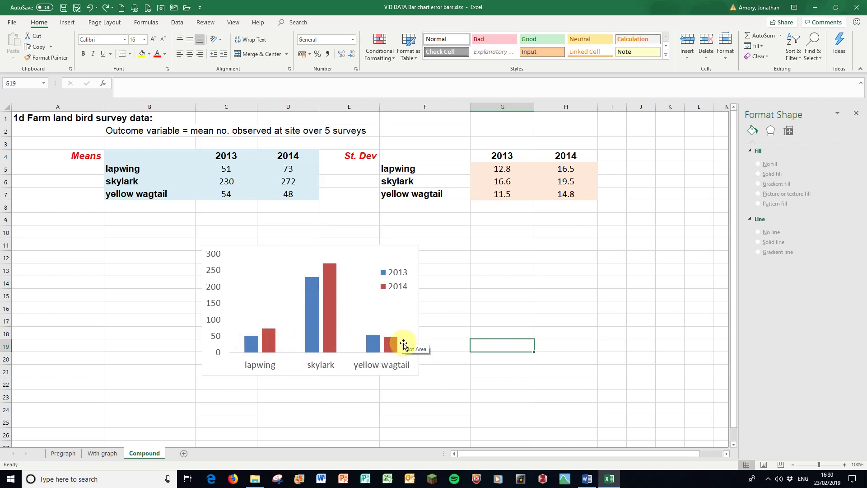
# Add error bars to the 2013 series and open their formatting settings.
pyautogui.click(251, 346)
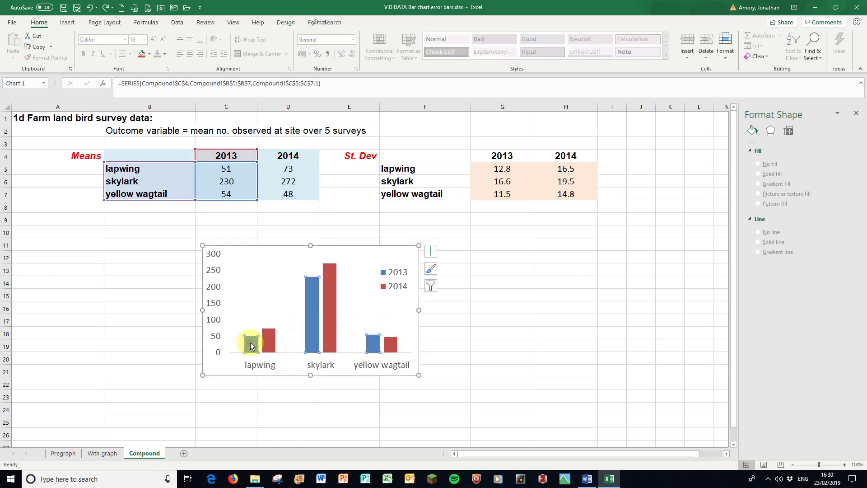
pyautogui.click(431, 251)
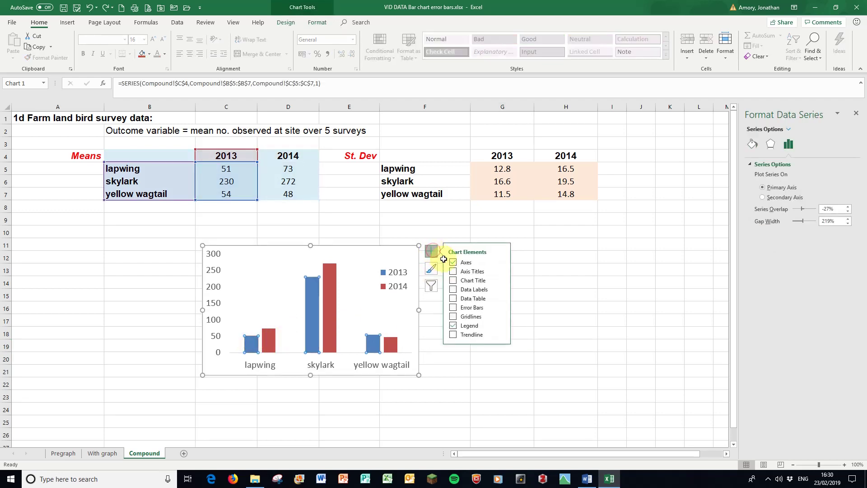
pyautogui.click(500, 307)
pyautogui.click(525, 342)
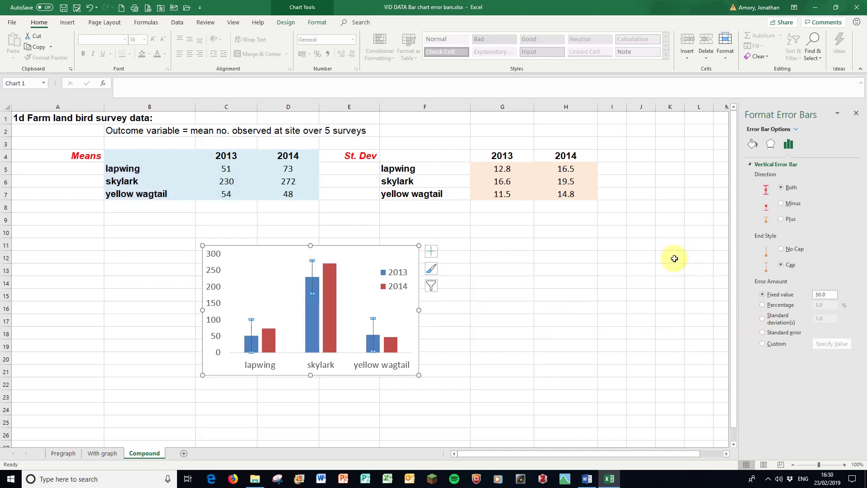
pyautogui.rightClick(373, 327)
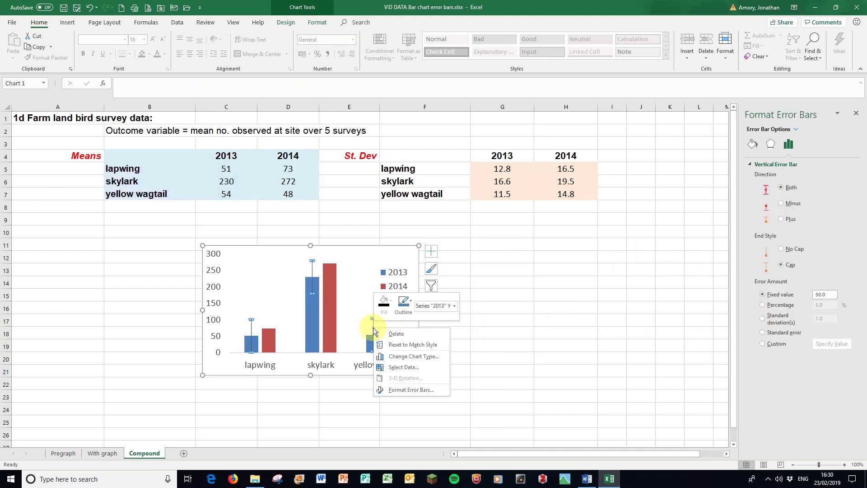
pyautogui.click(408, 389)
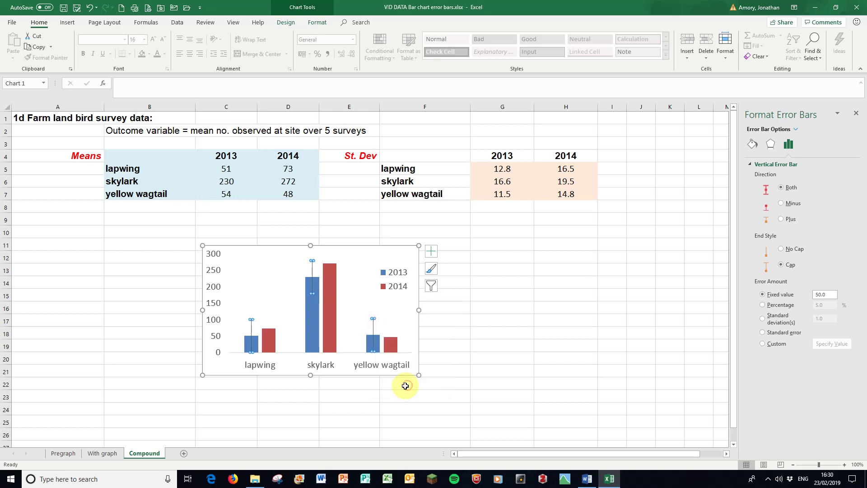
pyautogui.rightClick(373, 326)
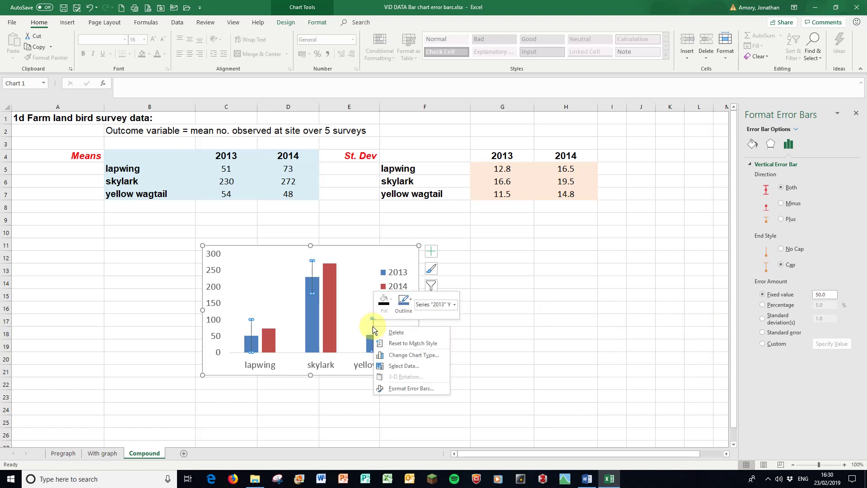
# Set the 2013 error amount to custom positive values from G5:G7.
pyautogui.click(765, 344)
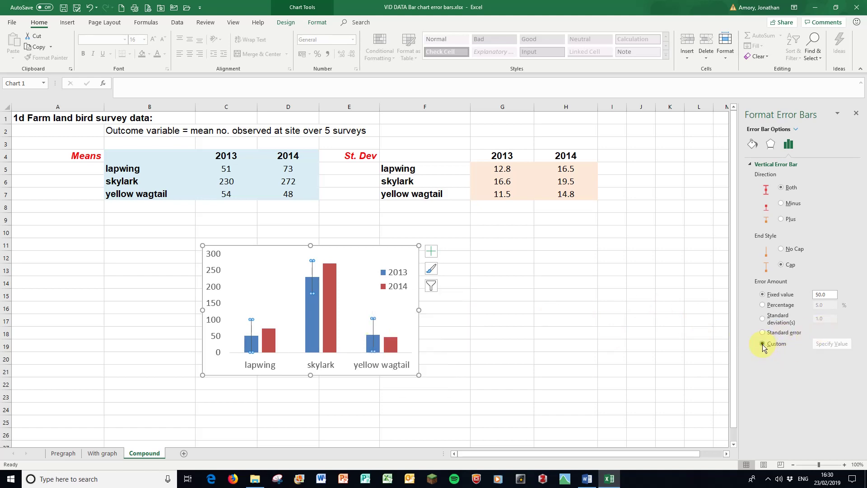
pyautogui.click(826, 343)
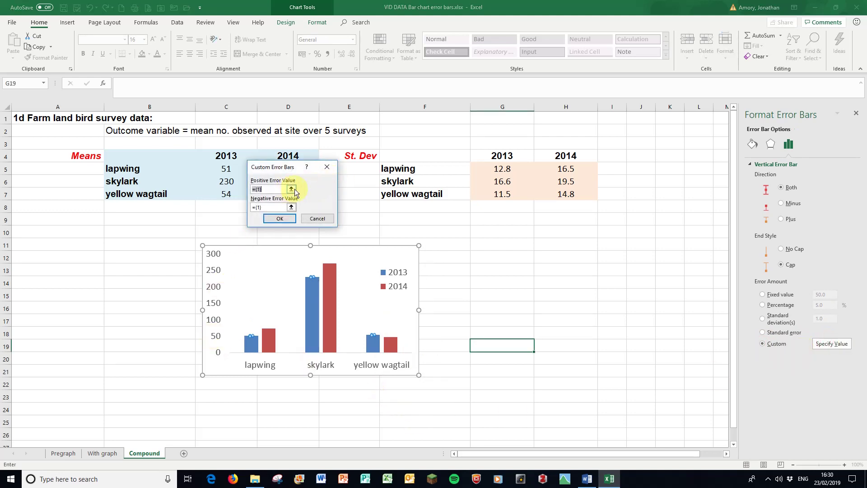
pyautogui.click(295, 188)
pyautogui.click(502, 172)
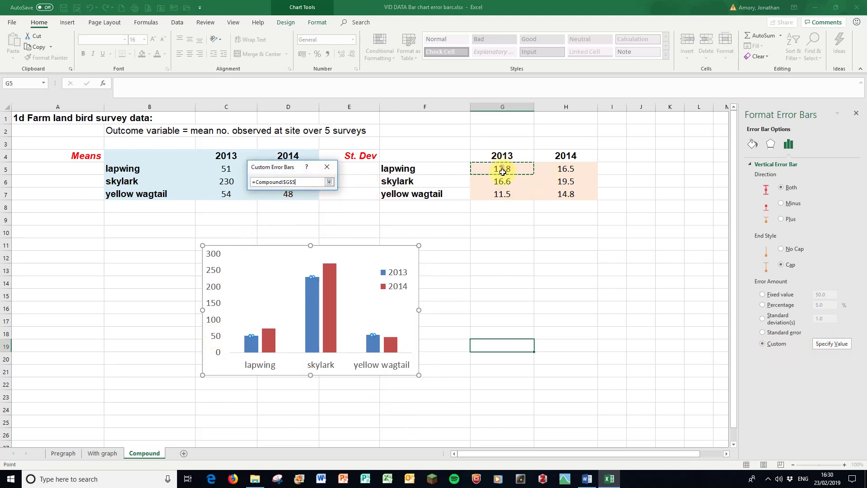
pyautogui.moveTo(503, 171); pyautogui.dragTo(506, 196)
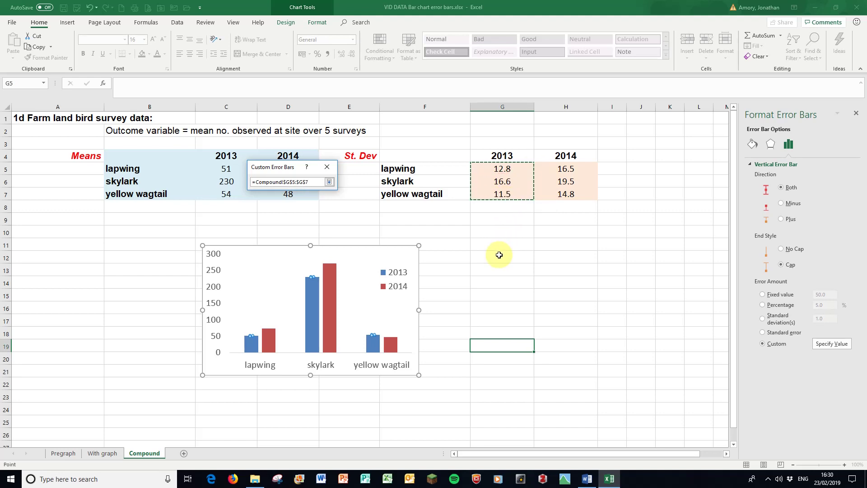
pyautogui.press('Return')
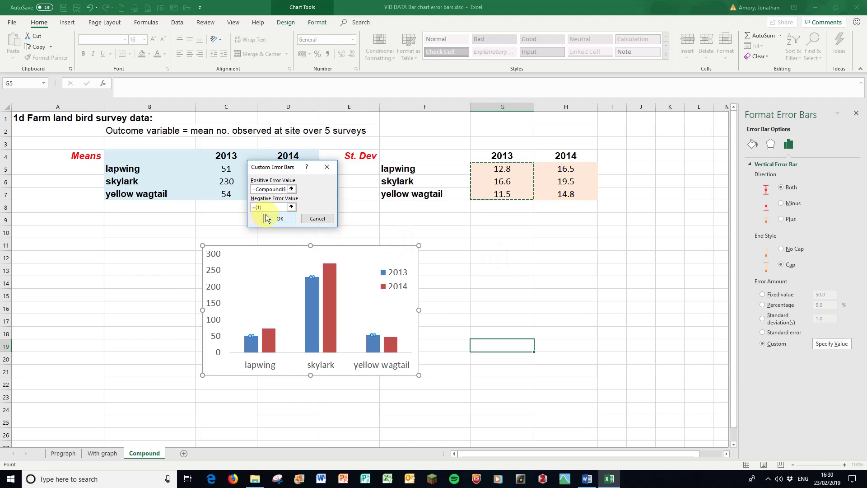
pyautogui.click(280, 219)
pyautogui.click(488, 330)
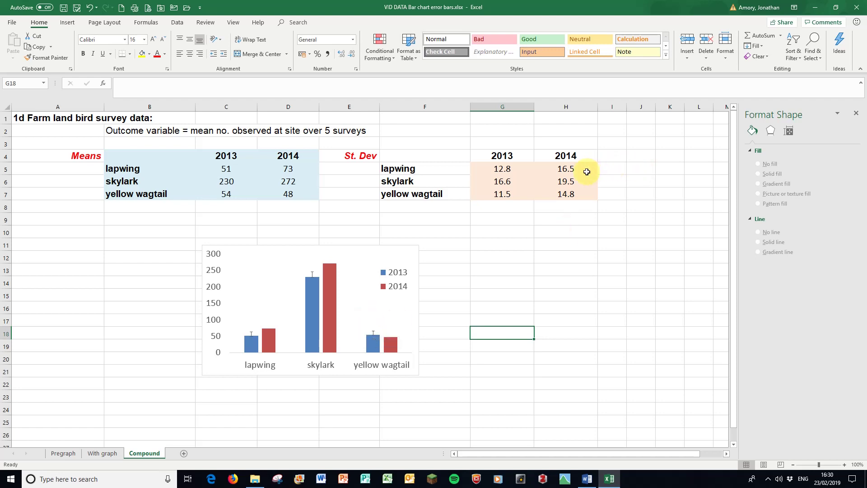
# Add error bars to the 2014 series and open their full settings.
pyautogui.moveTo(587, 172); pyautogui.dragTo(581, 198)
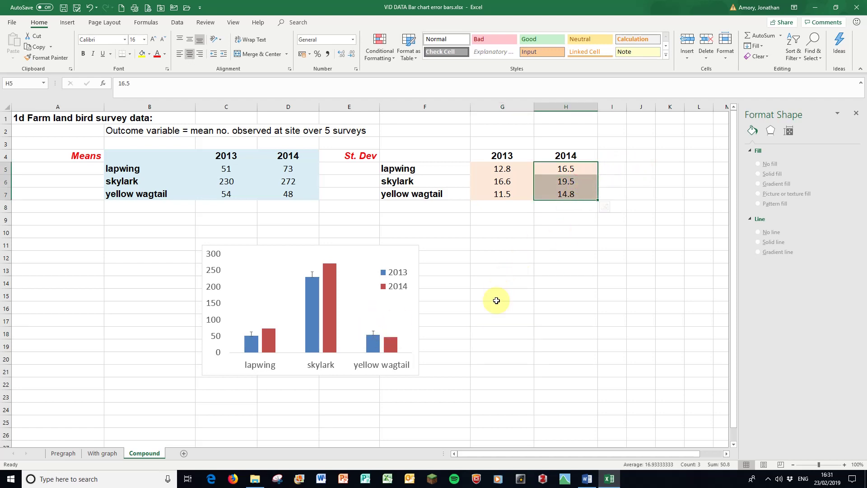
pyautogui.click(270, 343)
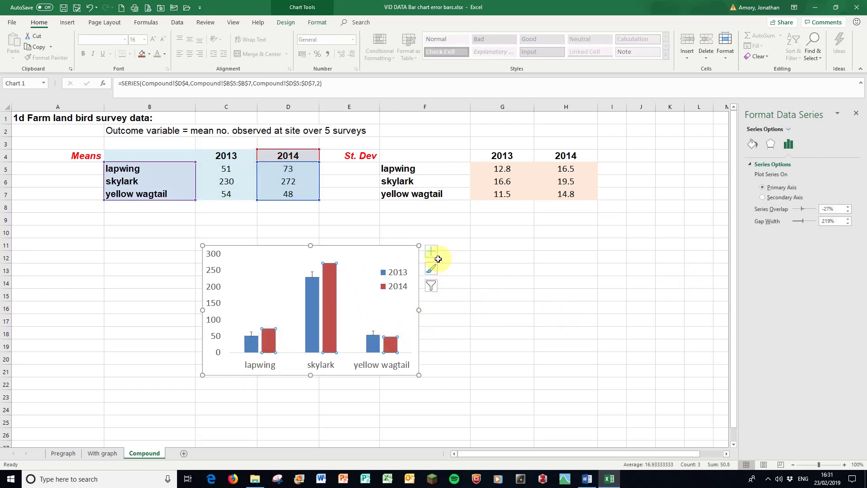
pyautogui.click(431, 251)
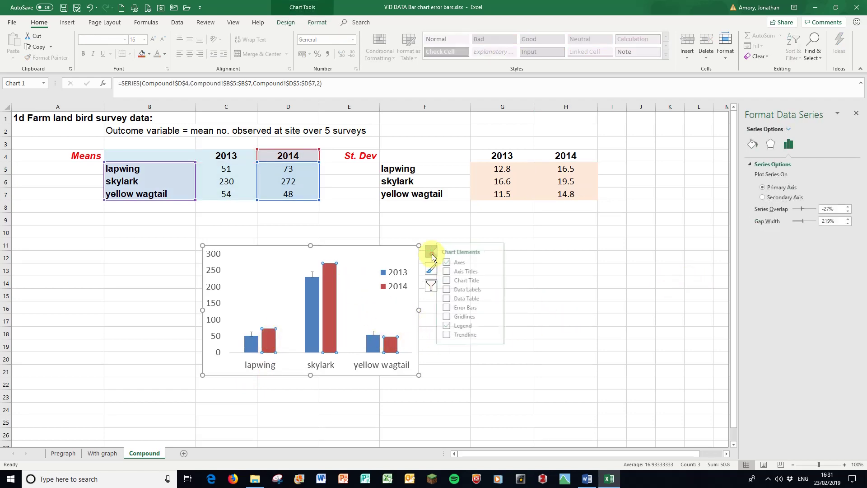
pyautogui.click(502, 308)
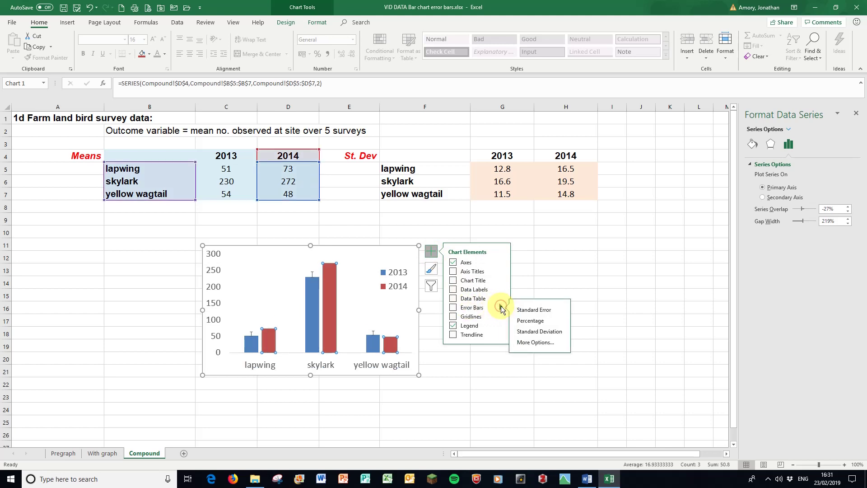
pyautogui.click(530, 342)
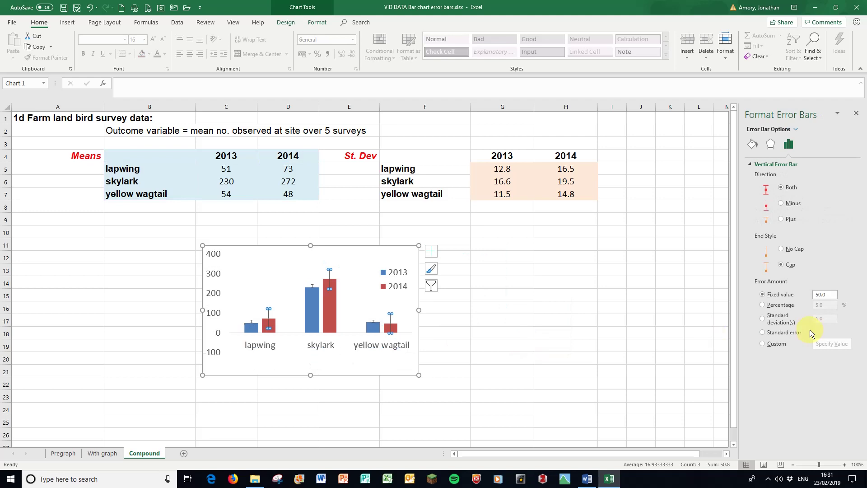
# Set the 2014 error amount to custom positive values from H5:H7.
pyautogui.click(763, 344)
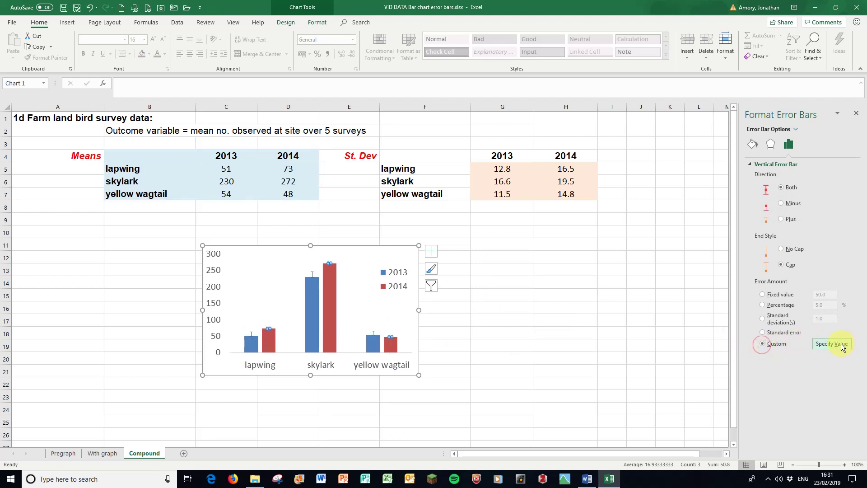
pyautogui.click(840, 344)
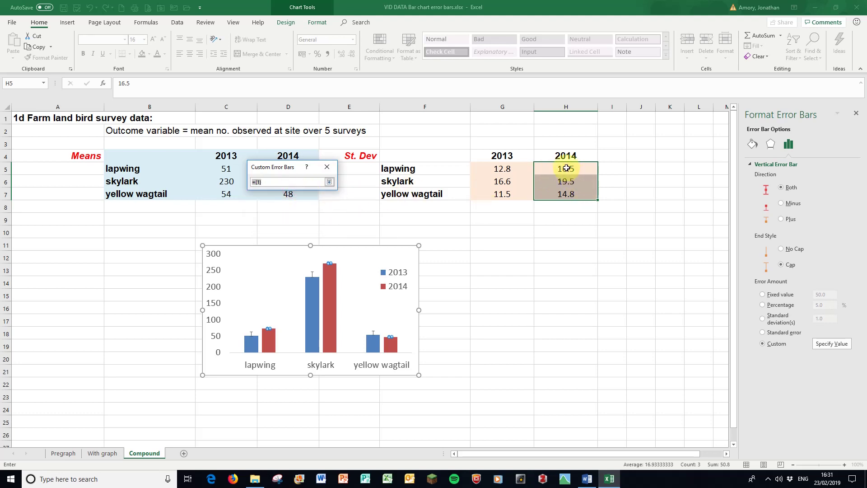
pyautogui.moveTo(563, 168); pyautogui.dragTo(567, 195)
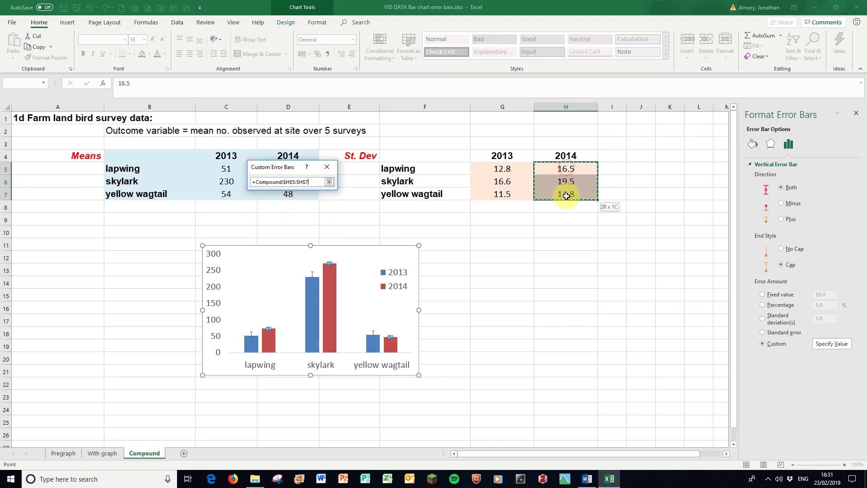
pyautogui.click(329, 182)
pyautogui.click(280, 219)
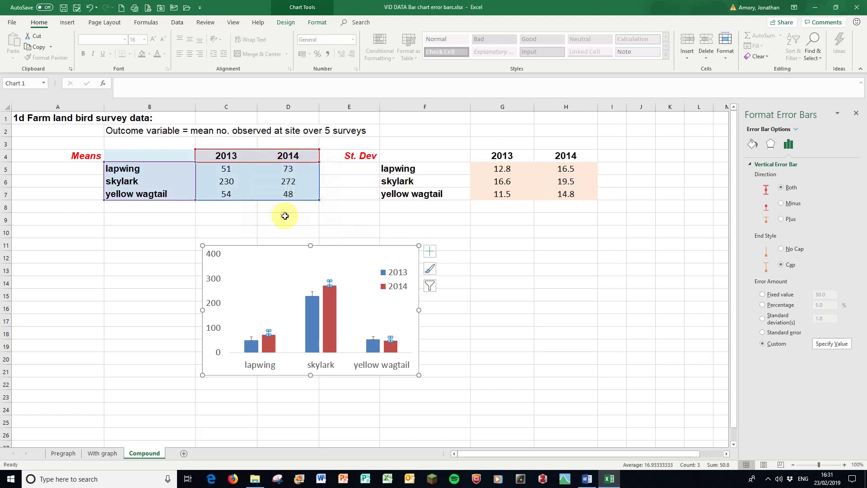
pyautogui.click(476, 334)
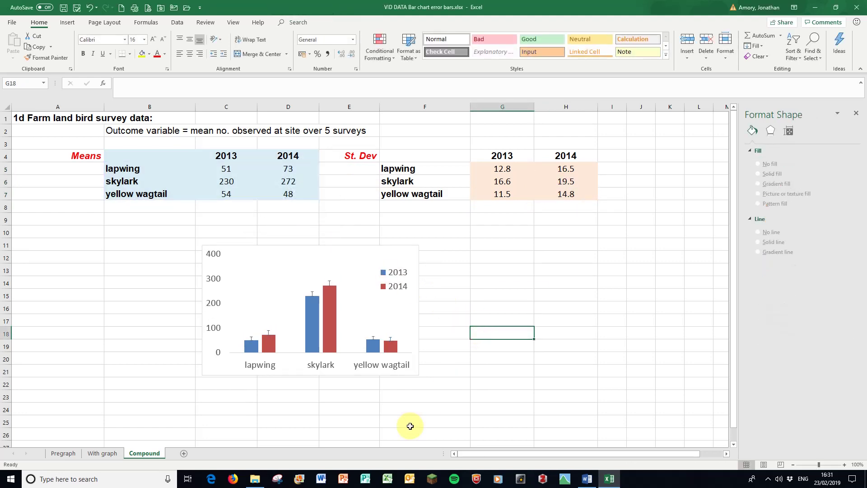